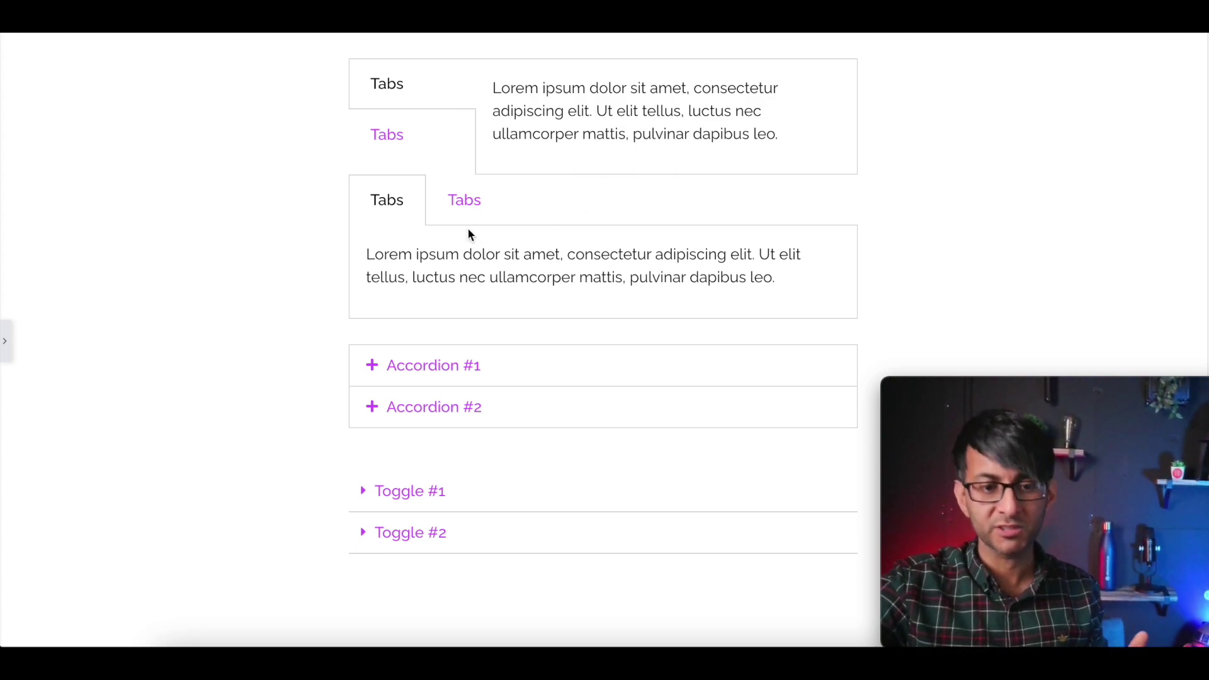
# Switch between the horizontal and vertical tabs, leave the second vertical tab open, and expand Accordion #1.
pyautogui.click(466, 205)
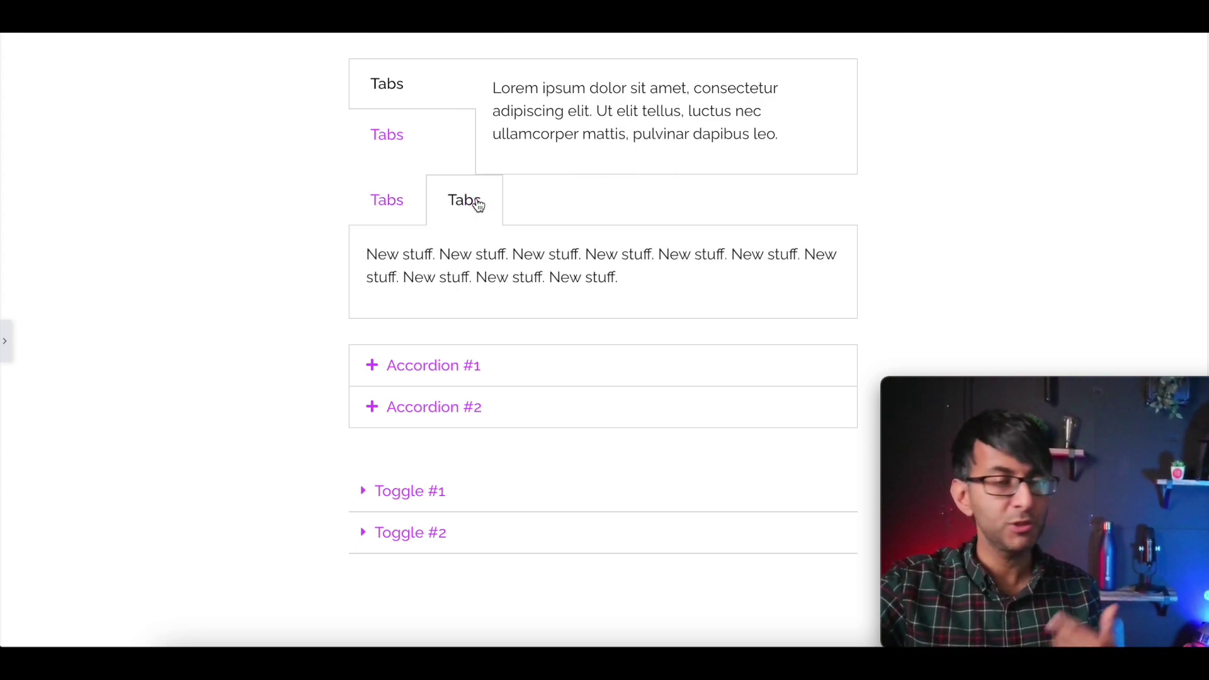
pyautogui.click(387, 199)
pyautogui.click(399, 137)
pyautogui.click(405, 90)
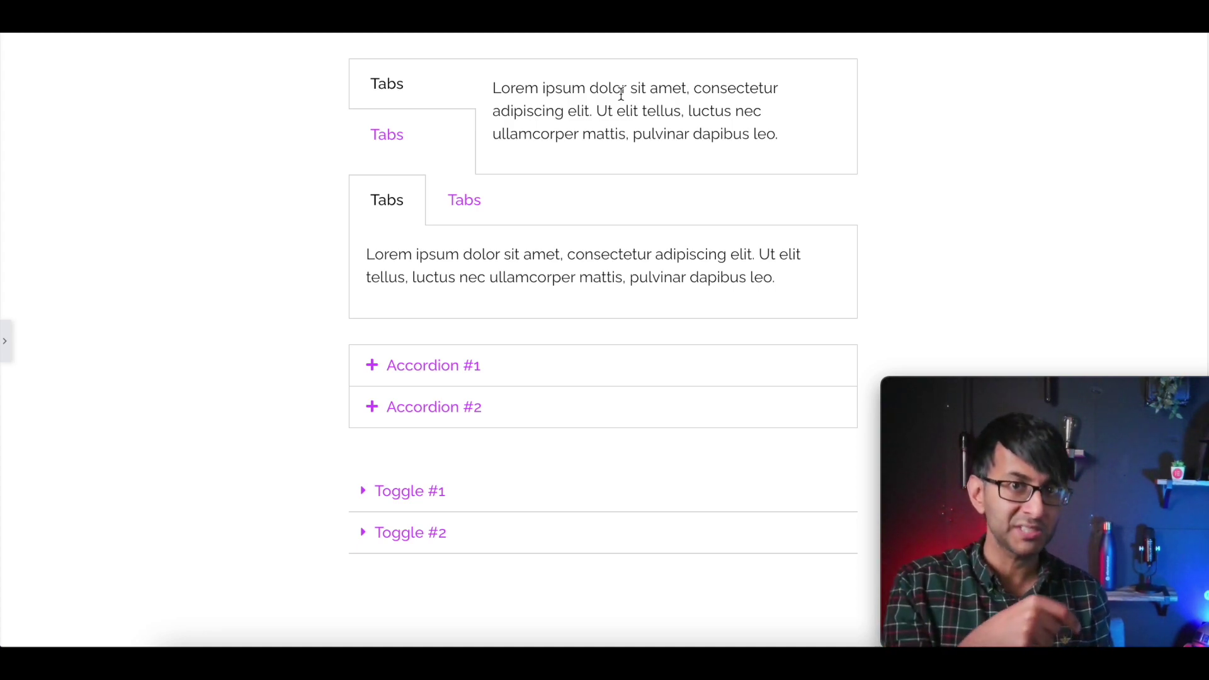
pyautogui.click(491, 200)
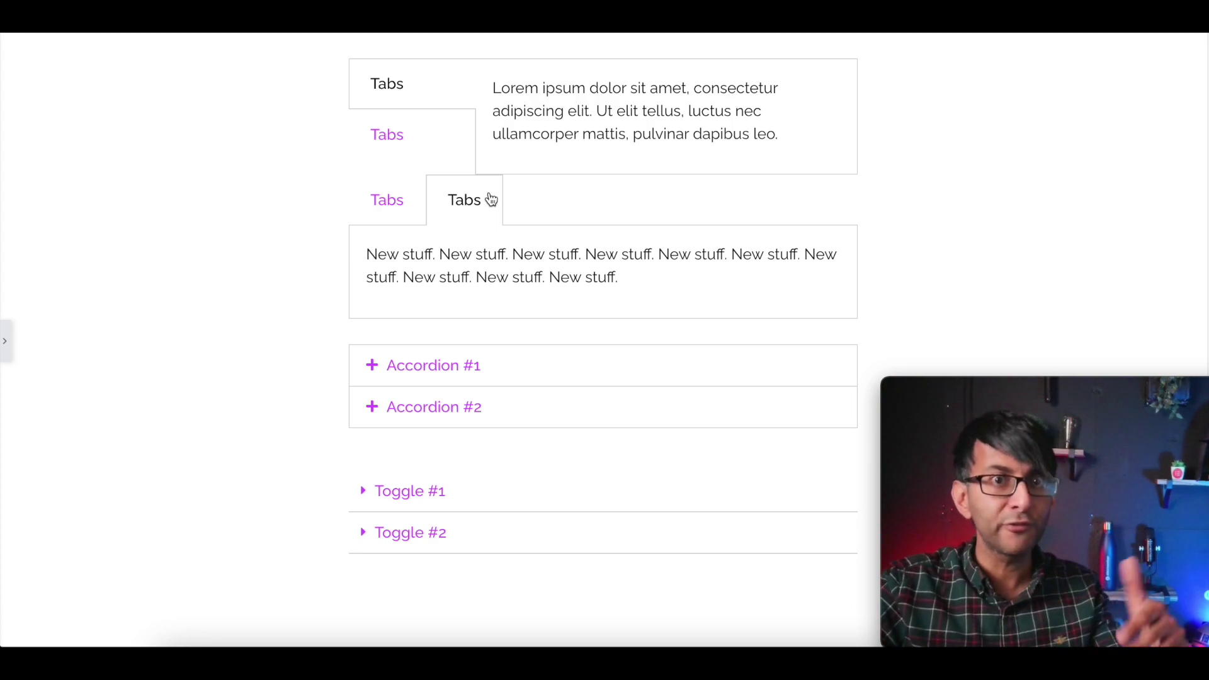
pyautogui.click(392, 201)
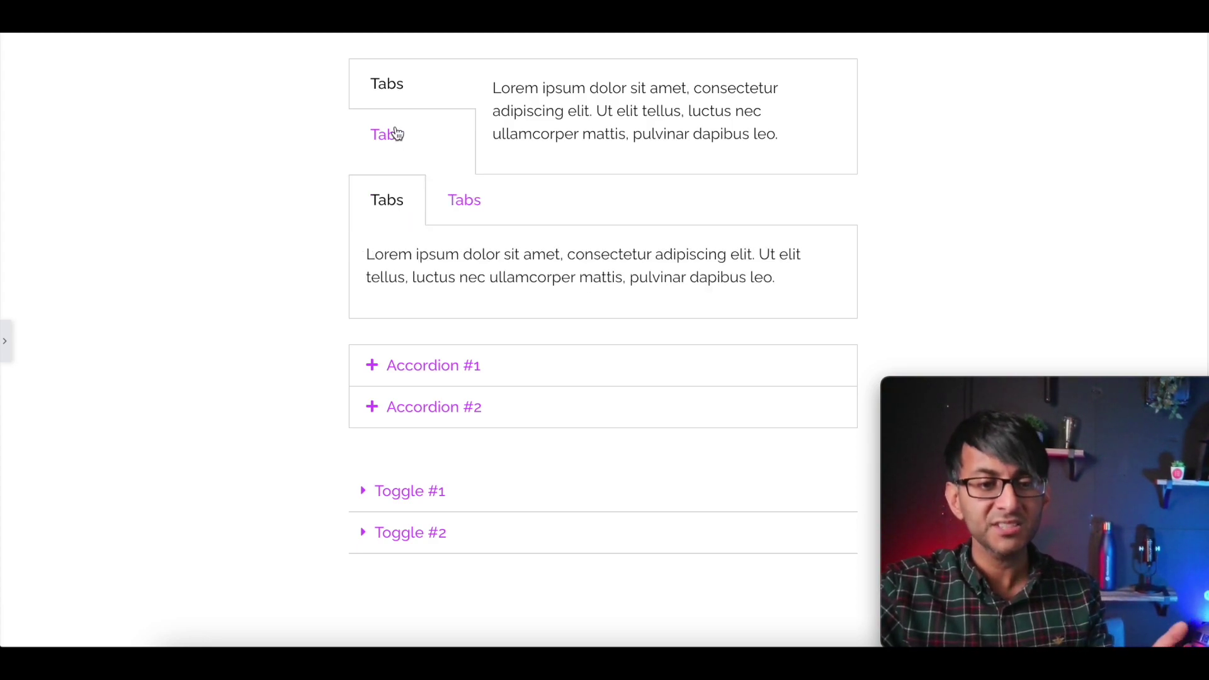
pyautogui.click(397, 133)
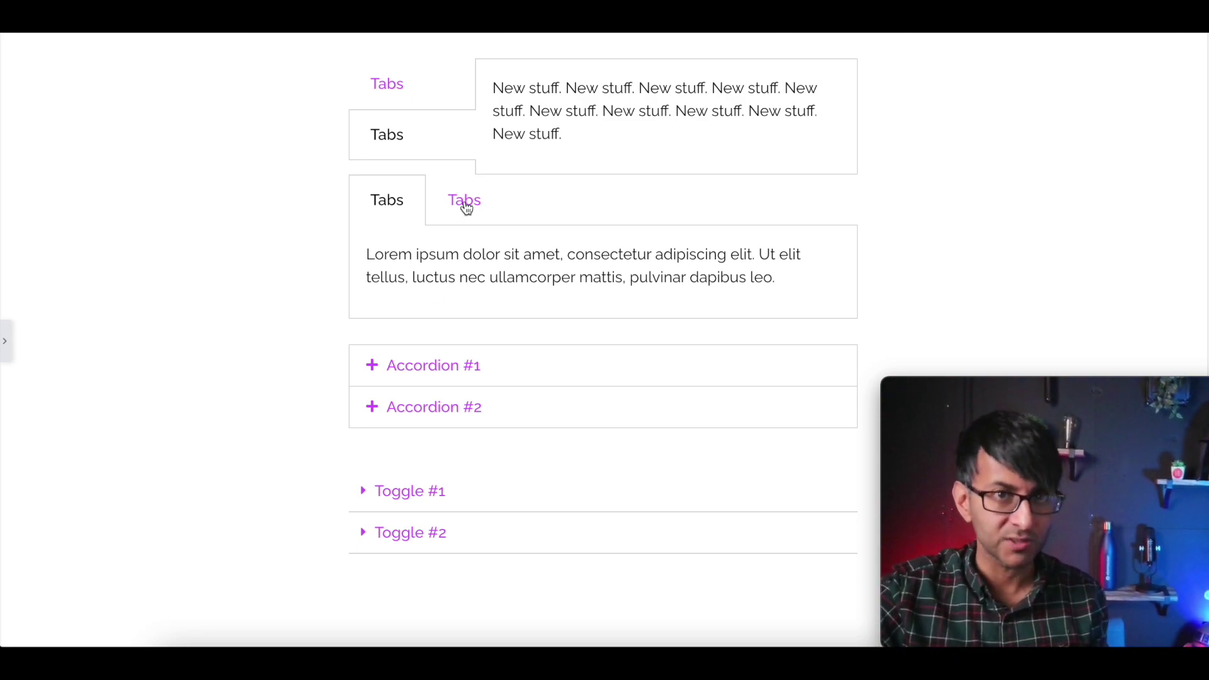
pyautogui.click(466, 375)
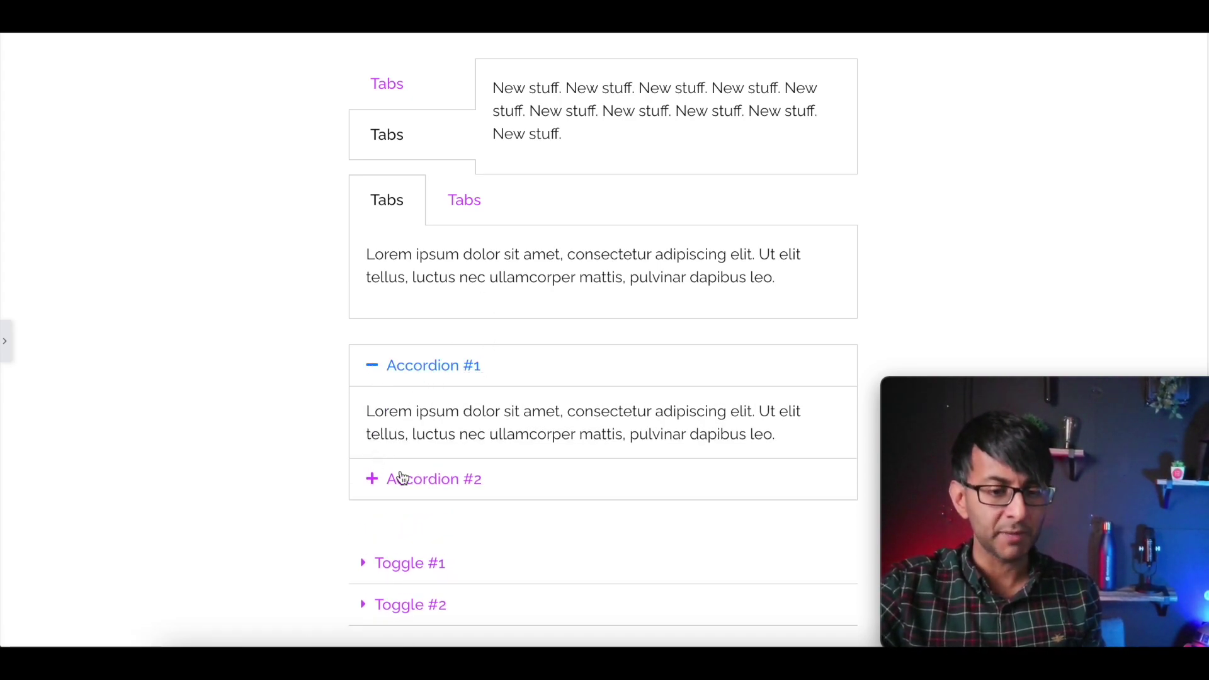
# Expand and collapse Accordion #2, Accordion #1 and Toggle #1 to compare their behaviour.
pyautogui.click(400, 478)
pyautogui.click(431, 372)
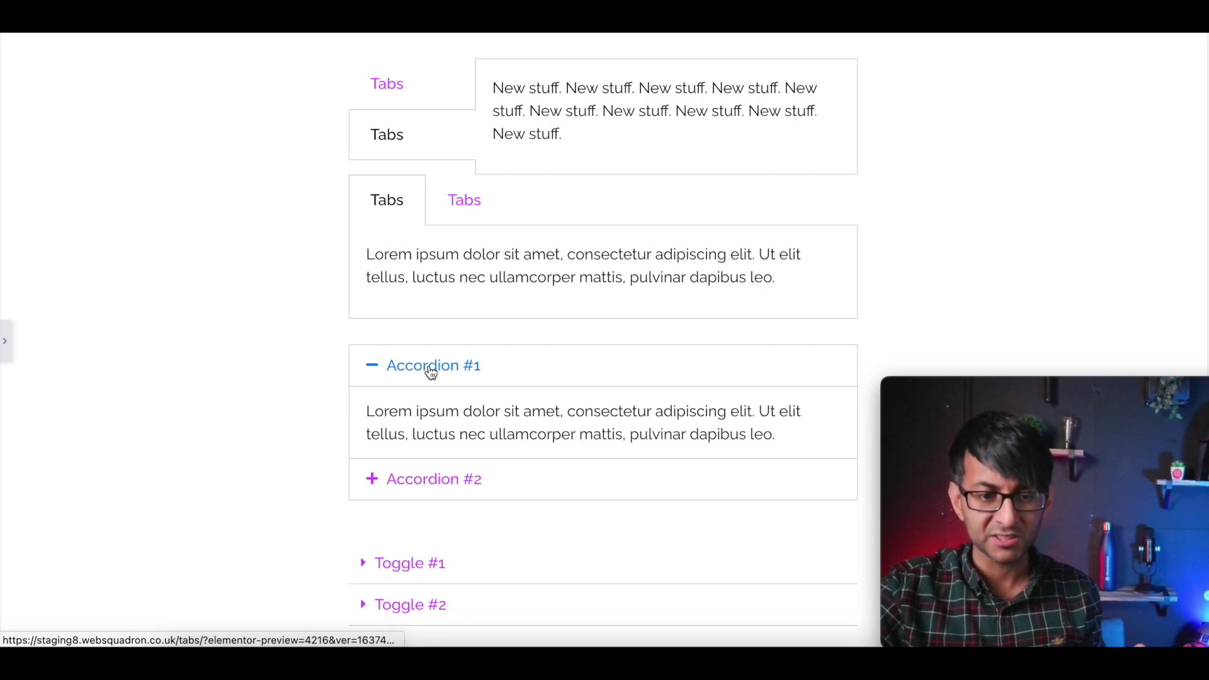
pyautogui.click(460, 365)
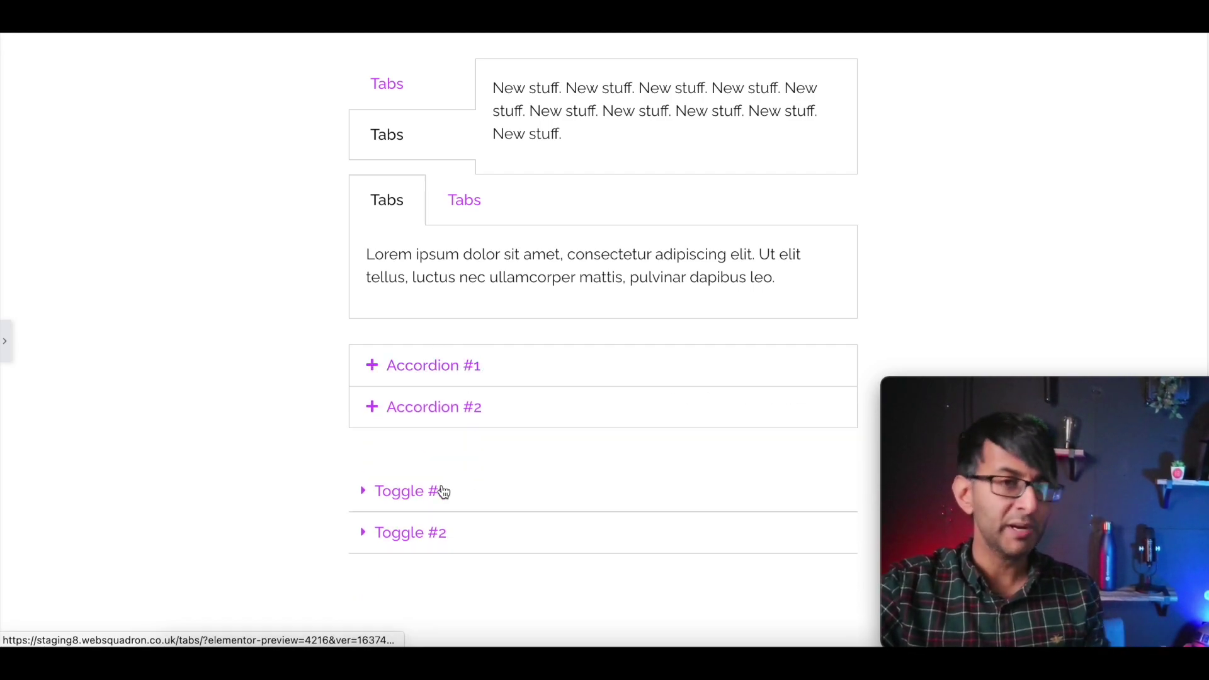
pyautogui.click(440, 490)
pyautogui.click(408, 498)
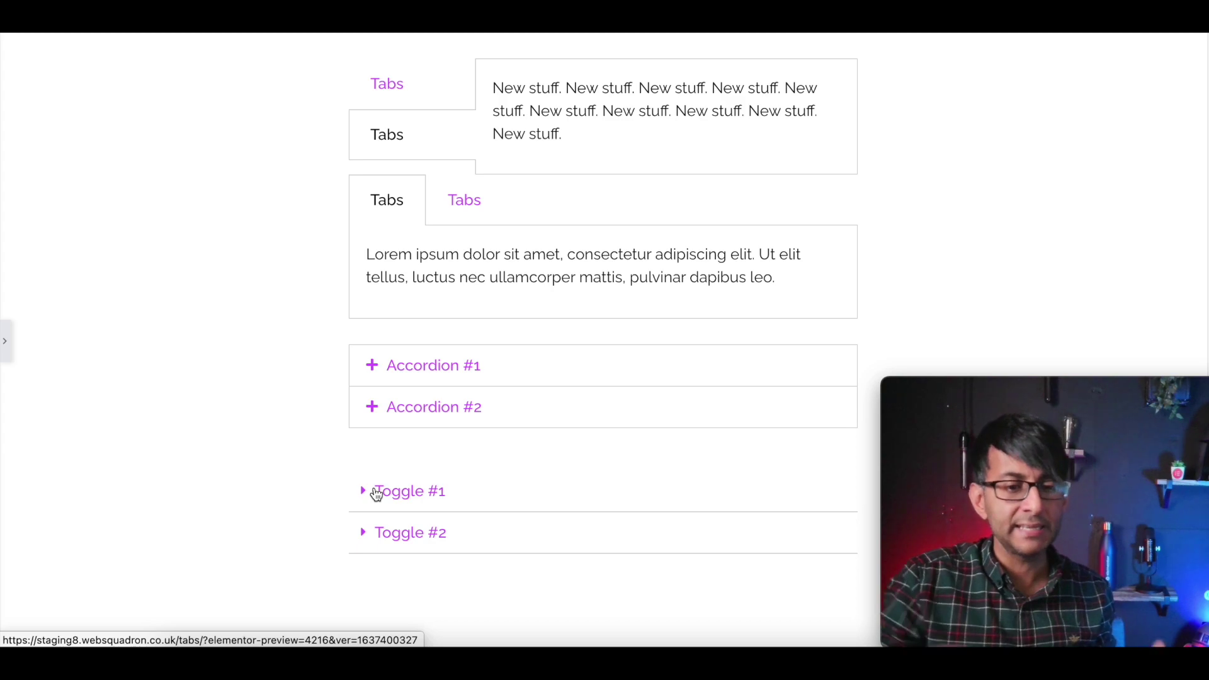
# Reactivate the first vertical tab, show the second horizontal tab, then the second vertical tab.
pyautogui.click(439, 103)
pyautogui.click(454, 200)
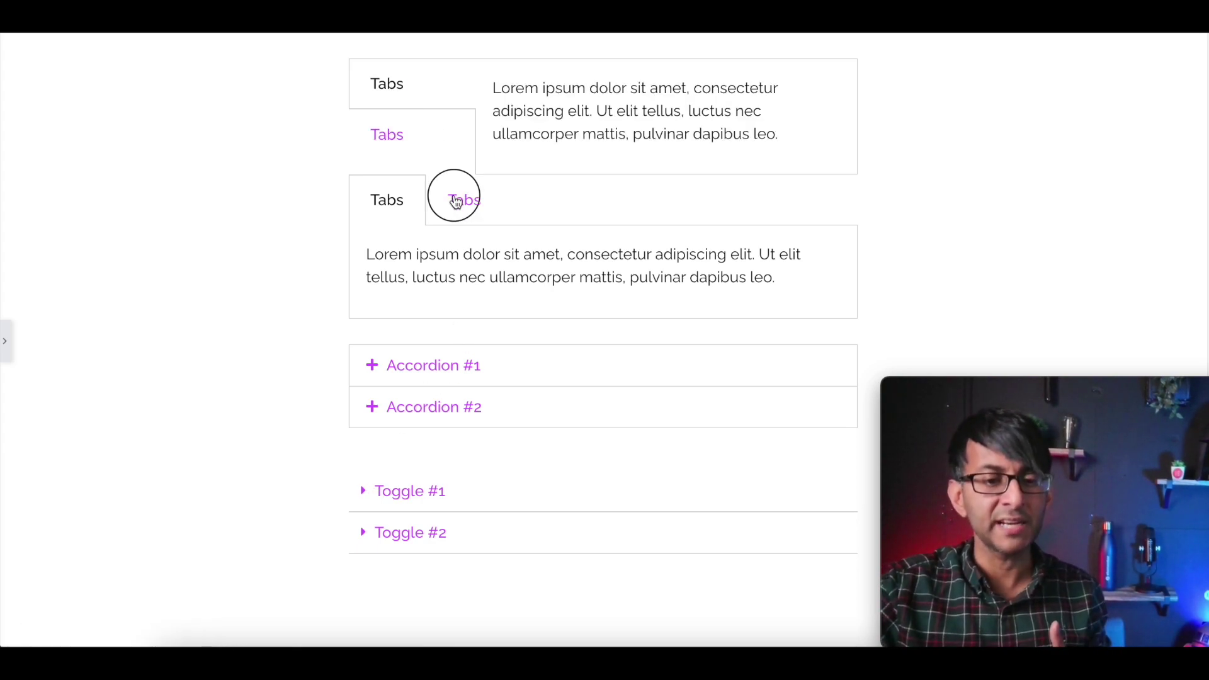
pyautogui.click(417, 140)
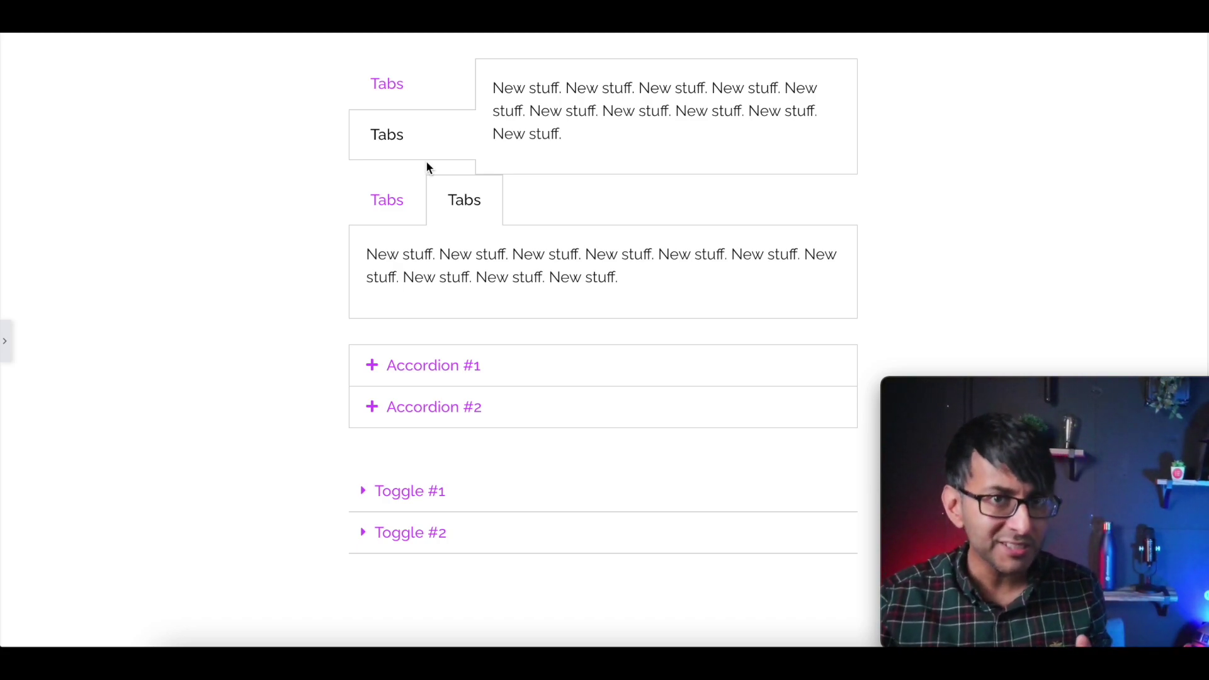
# Expand and collapse Accordion #1 and Toggle #1 again, then bring up the widget list.
pyautogui.click(425, 366)
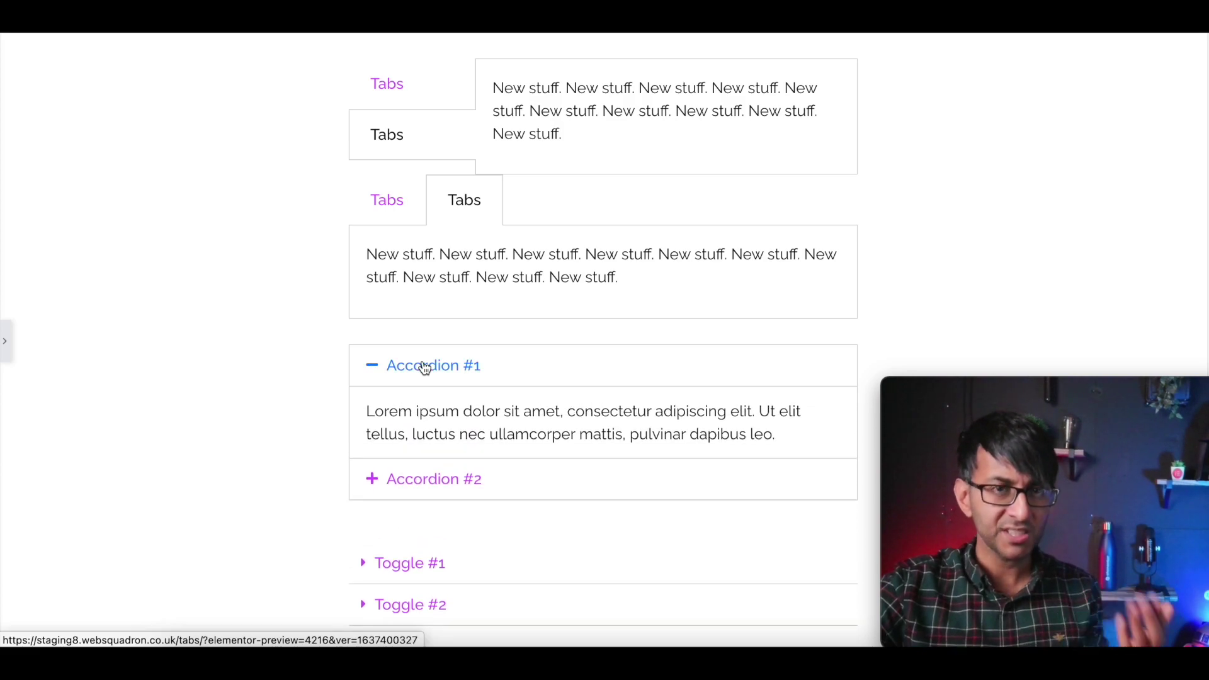
pyautogui.click(425, 367)
pyautogui.click(419, 496)
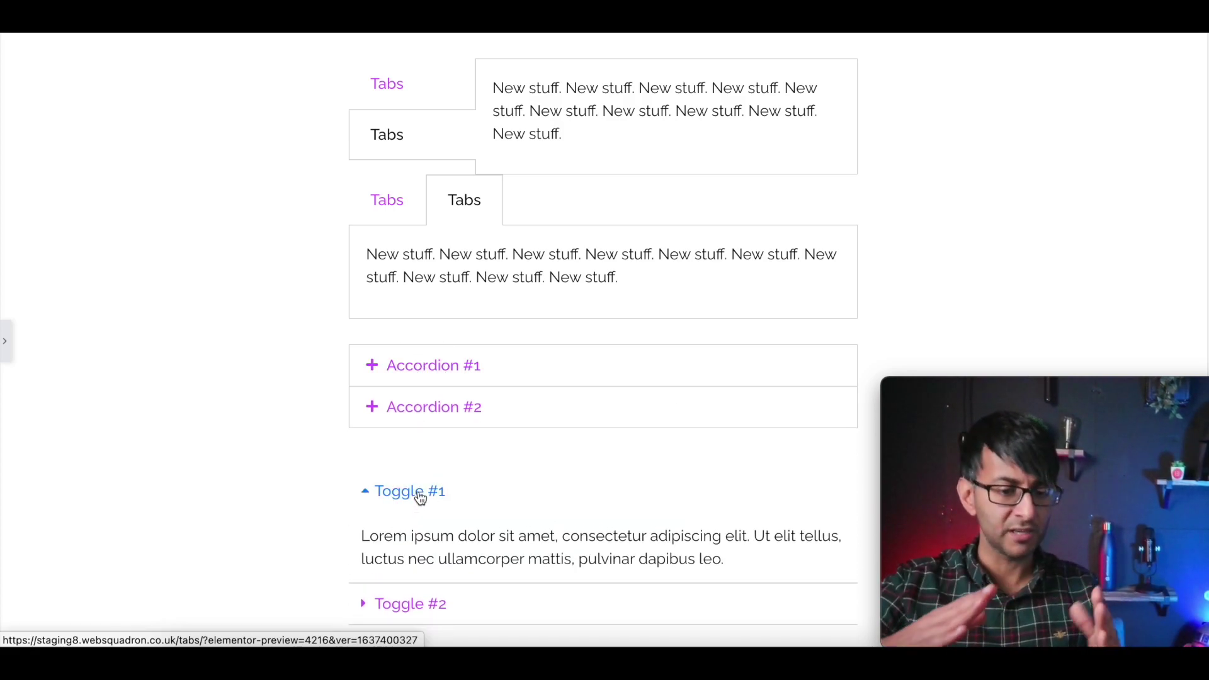
pyautogui.click(420, 497)
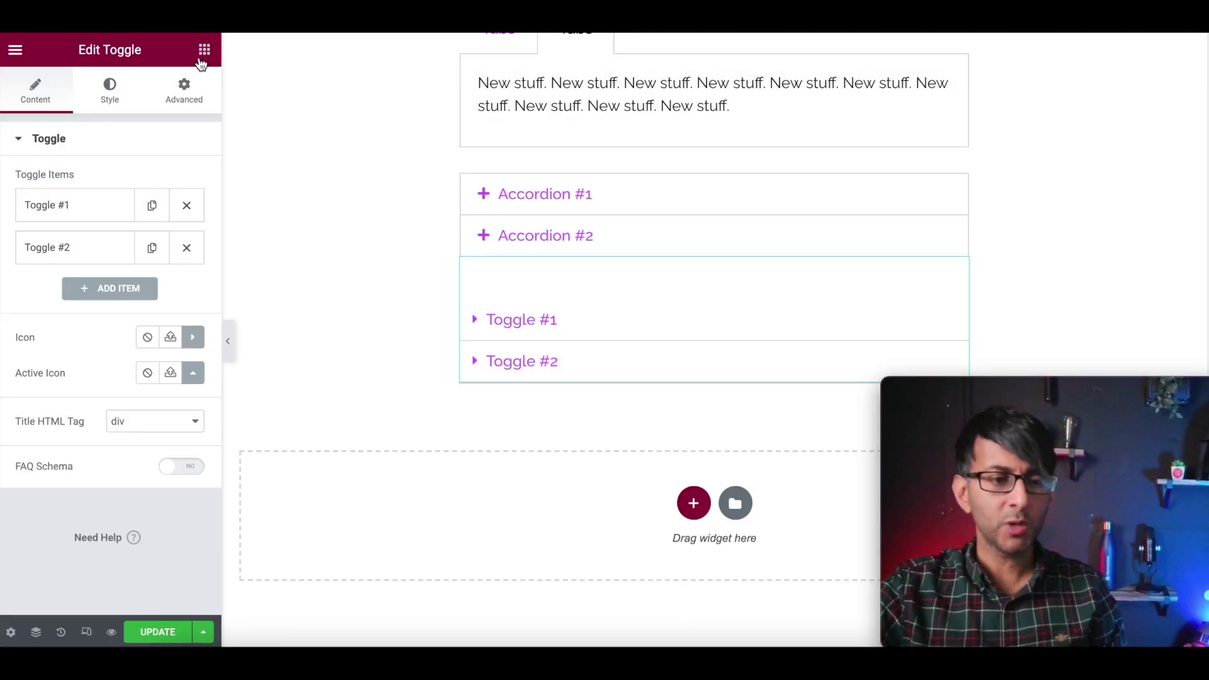
pyautogui.click(630, 416)
# Search the widgets for 'tab' and drag a Tabs widget below Toggle #2.
pyautogui.click(78, 119)
pyautogui.write('tab')
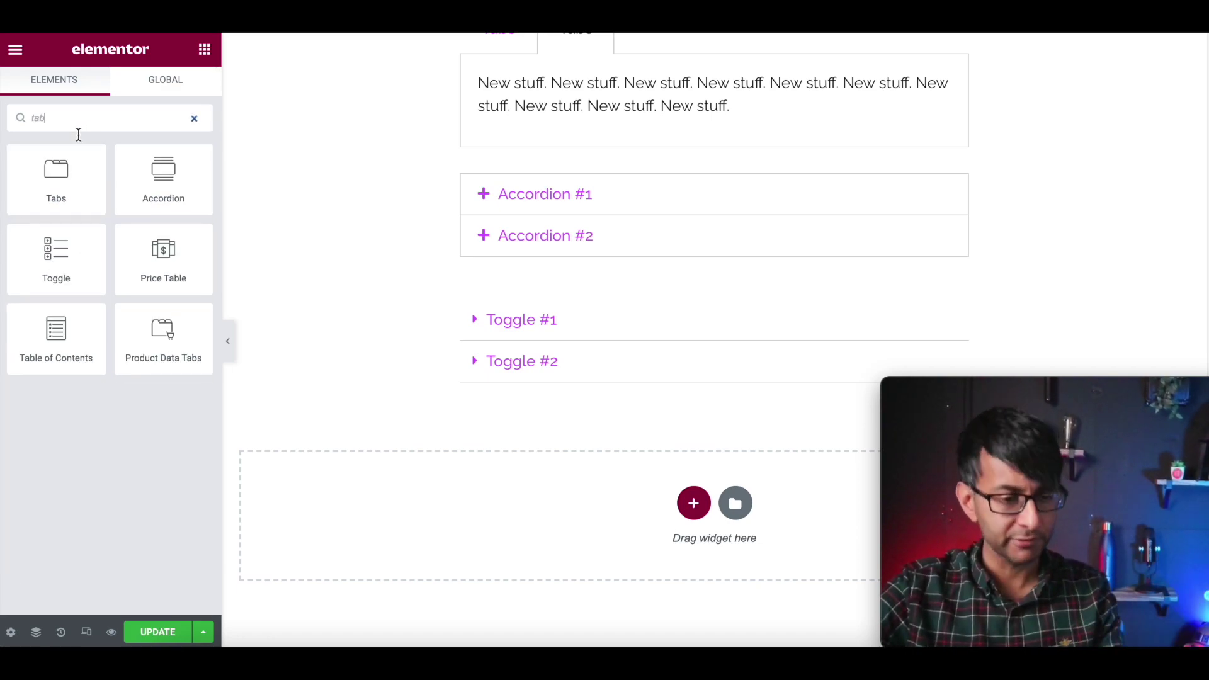
pyautogui.moveTo(56, 178); pyautogui.dragTo(608, 370)
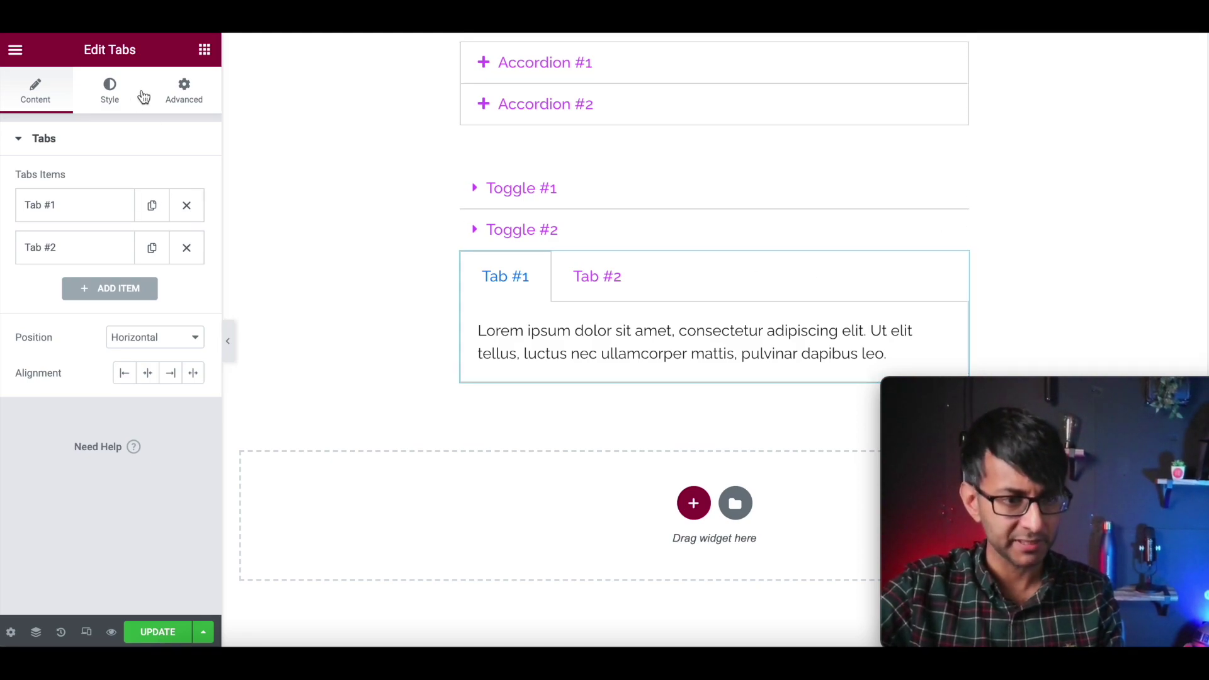
# In Advanced, unlink the Tabs widget's margin and set its top margin to 100.
pyautogui.click(183, 91)
pyautogui.click(185, 200)
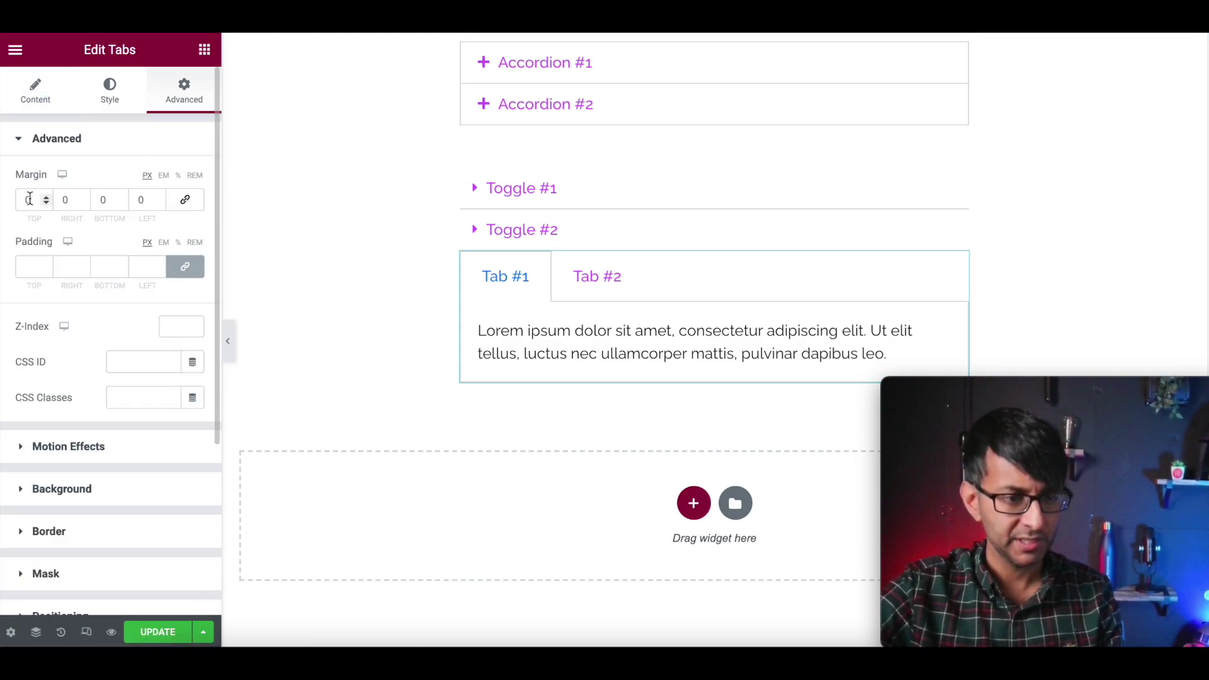
pyautogui.click(29, 199)
pyautogui.write('100')
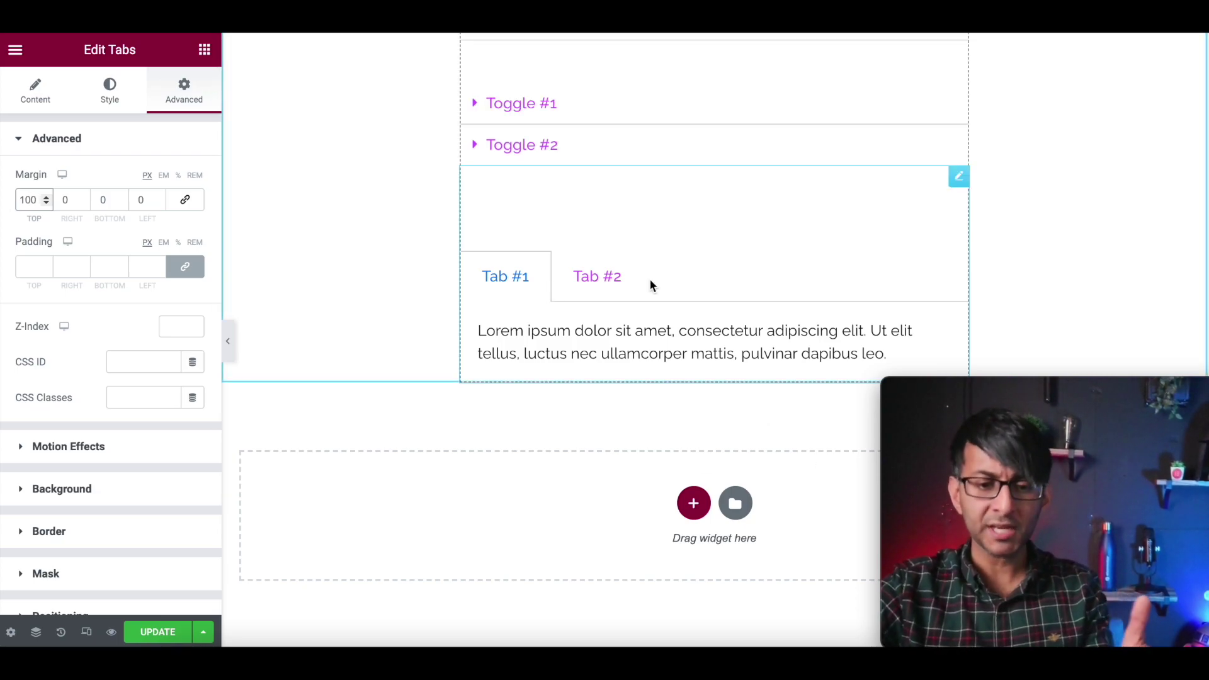
# Delete Tab #2, retitle Tab #1 to 'Hello', then bring up the TextEdit code notes.
pyautogui.click(35, 85)
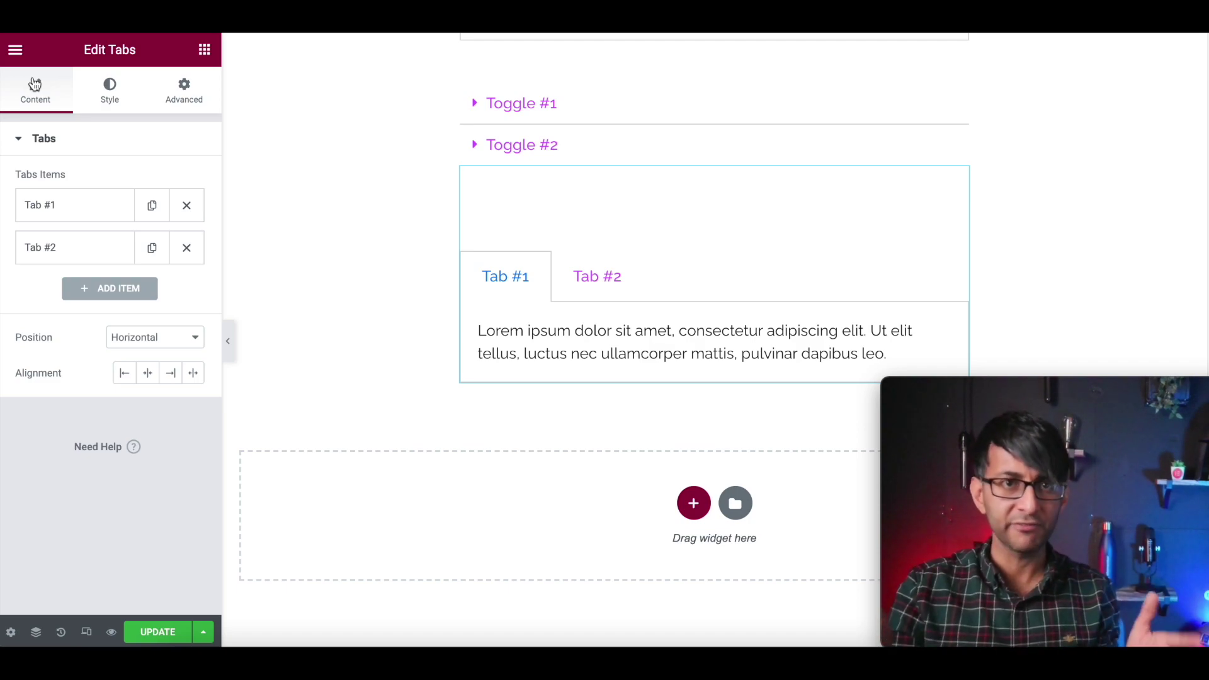
pyautogui.click(187, 249)
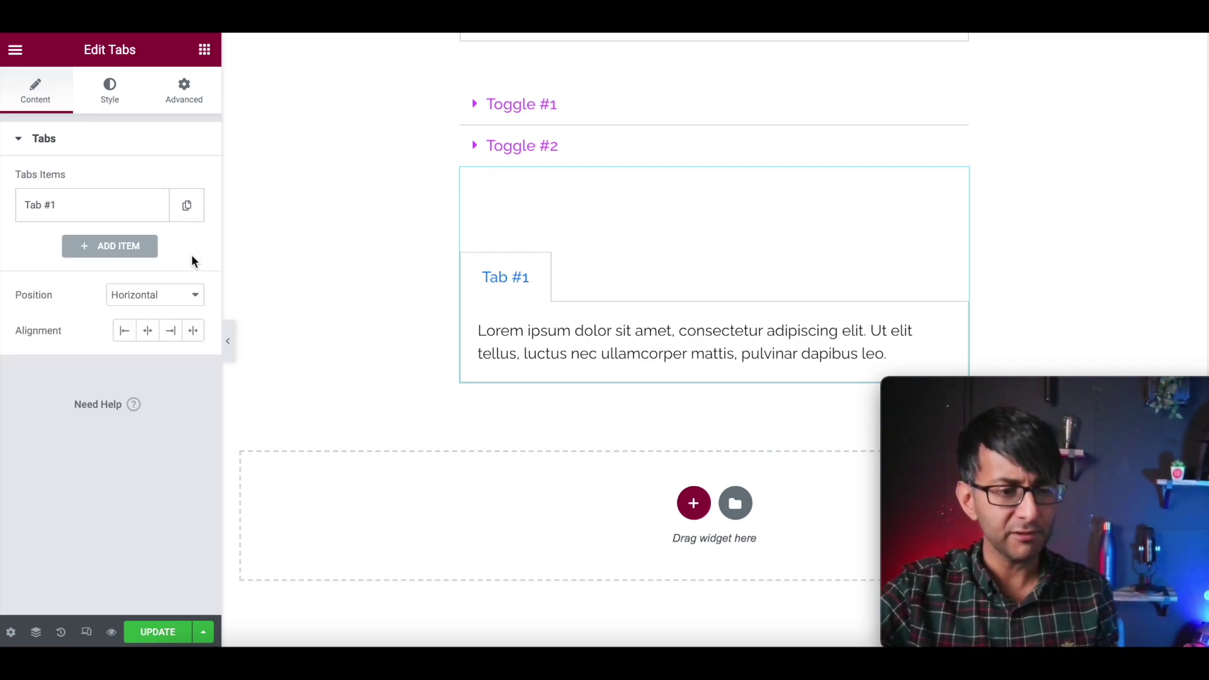
pyautogui.click(112, 210)
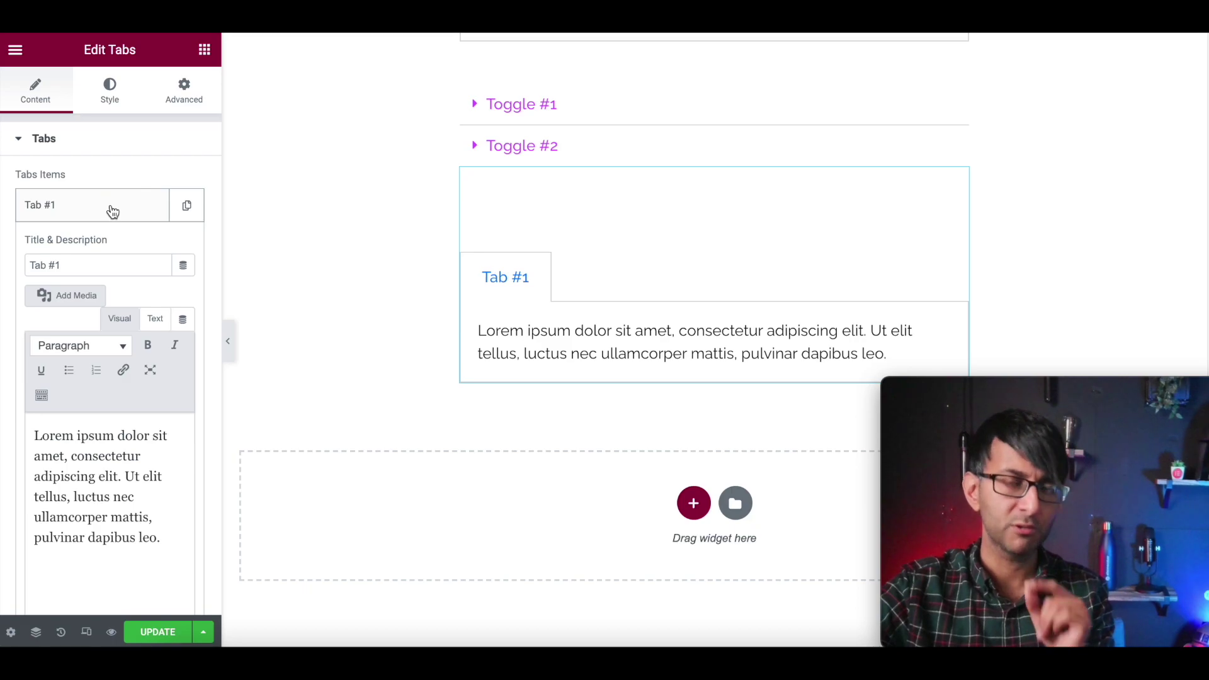
pyautogui.tripleClick(94, 262)
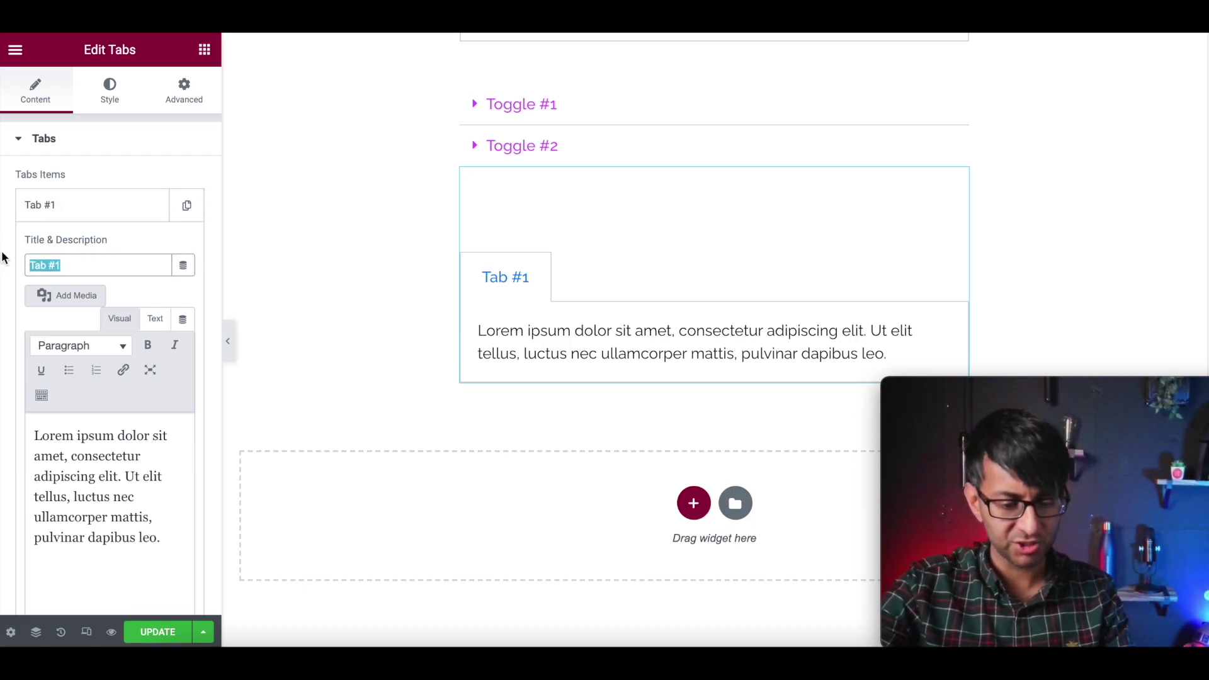
pyautogui.write('Hello')
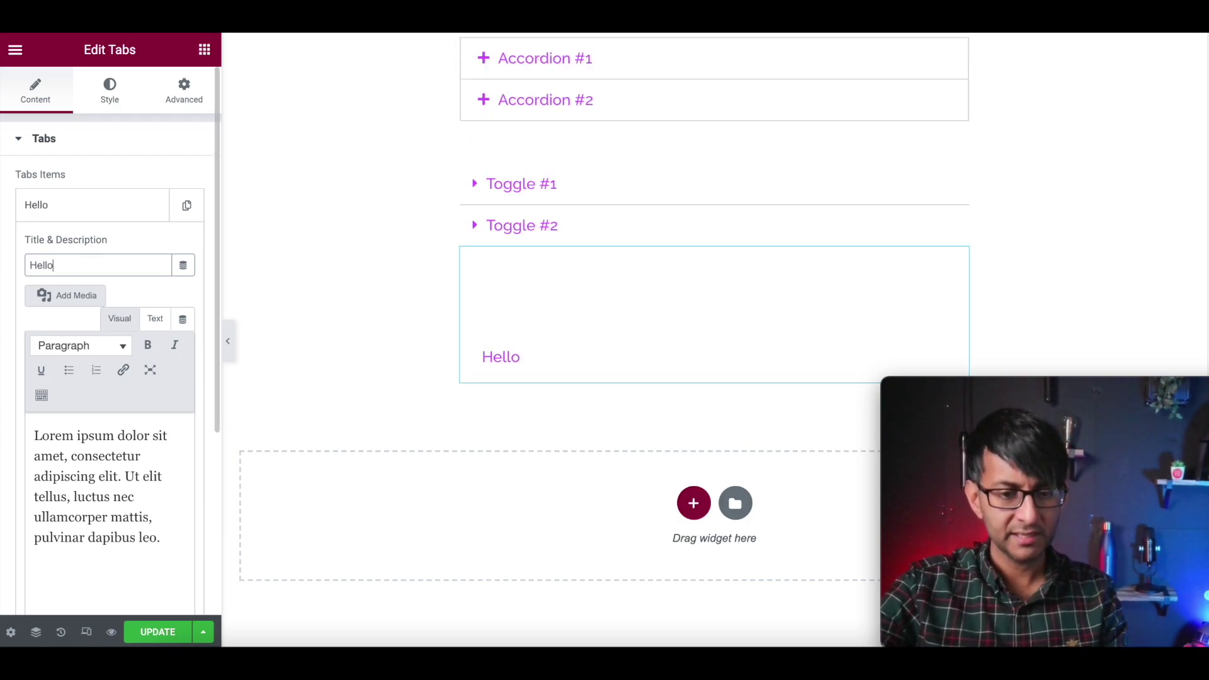
pyautogui.moveTo(78, 270); pyautogui.dragTo(13, 262)
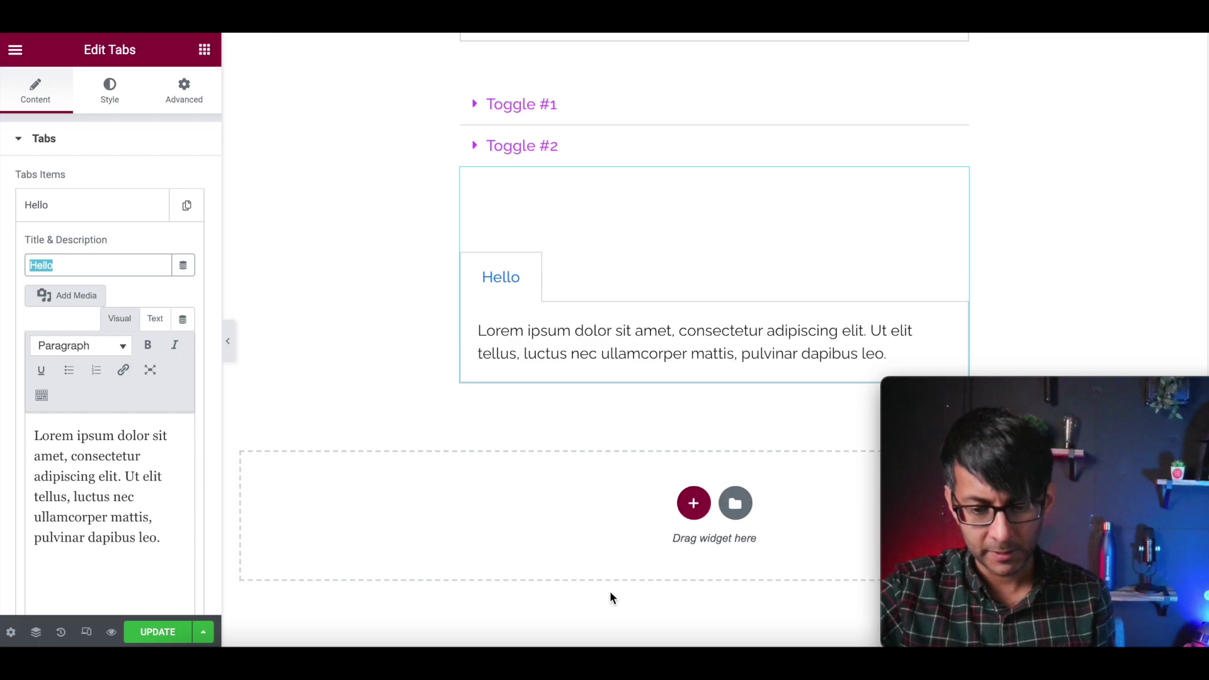
pyautogui.click(928, 637)
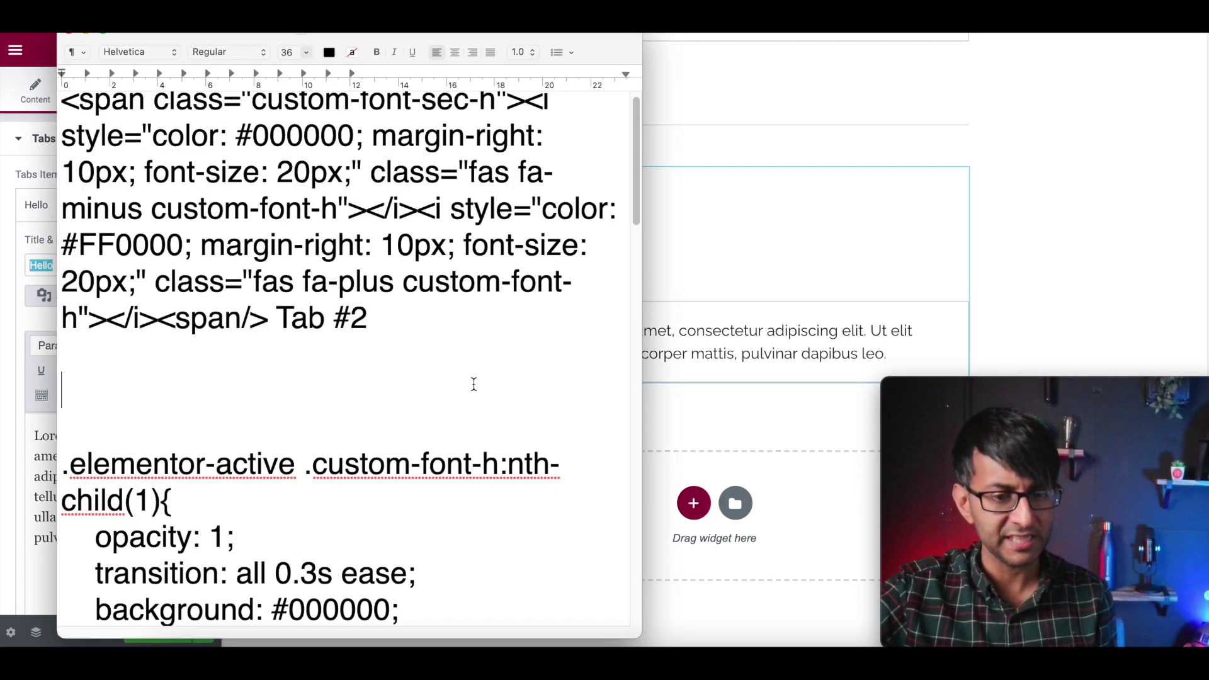
# Inspect the minus icon's markup in TextEdit: its 000000 colour and class names.
pyautogui.scroll(1, 472, 383)
pyautogui.moveTo(426, 329); pyautogui.dragTo(51, 124)
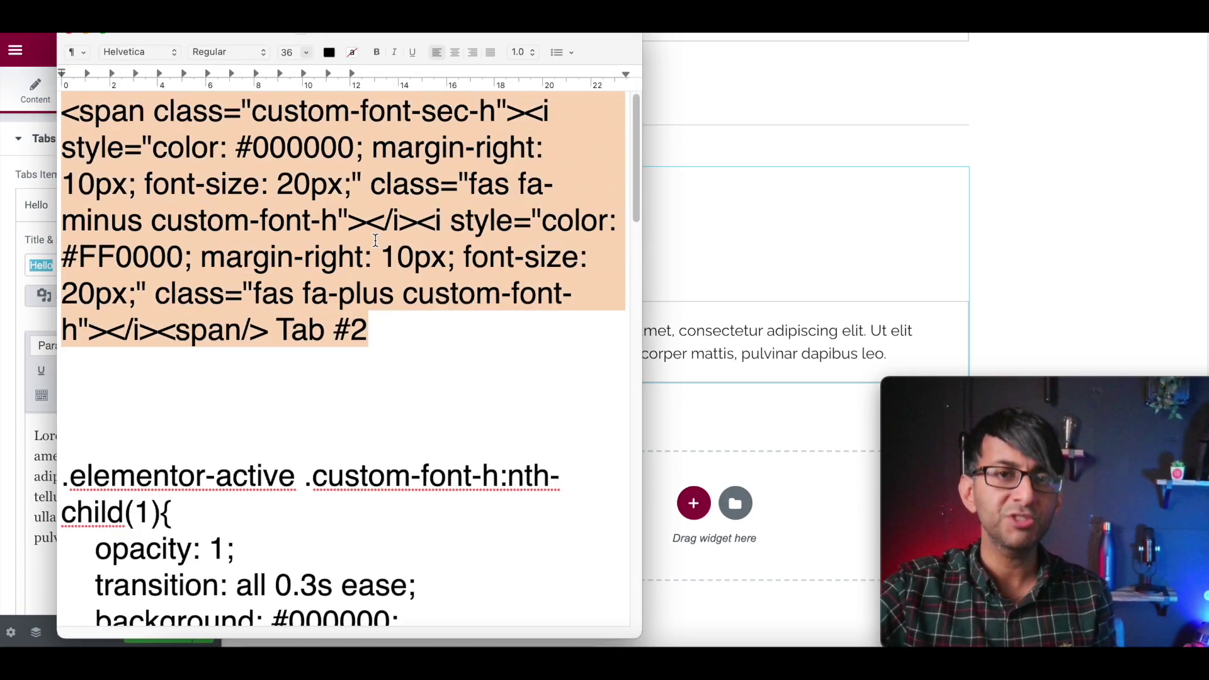
pyautogui.click(458, 372)
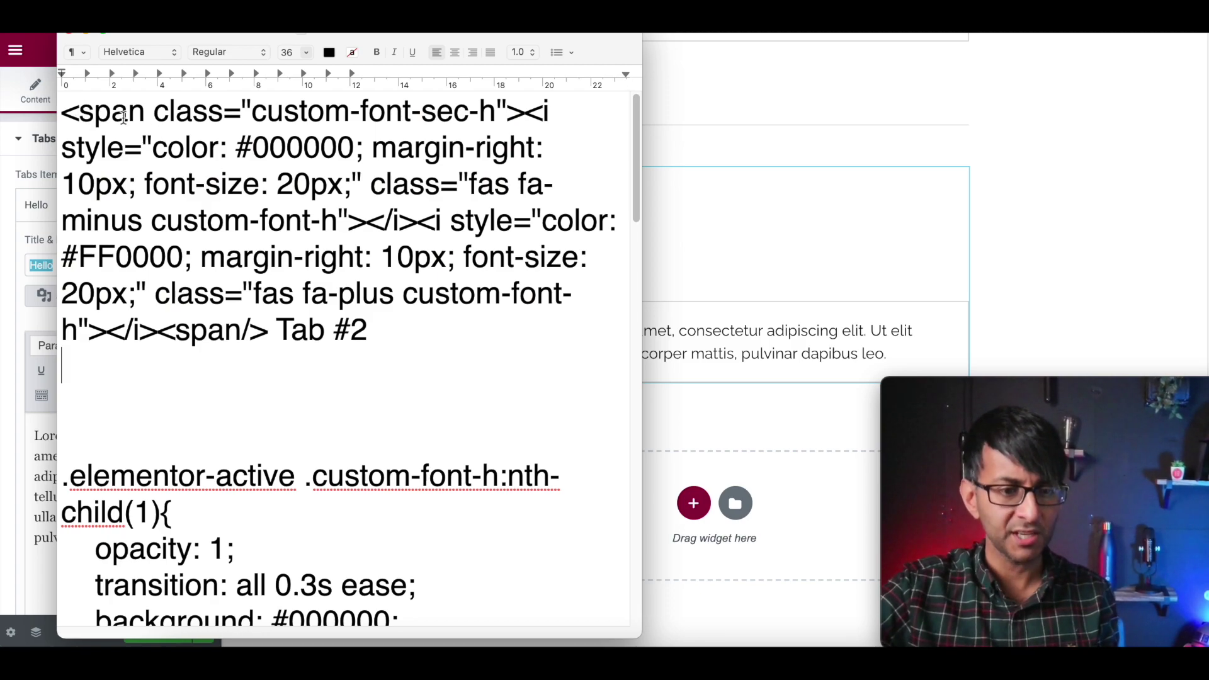
pyautogui.doubleClick(285, 151)
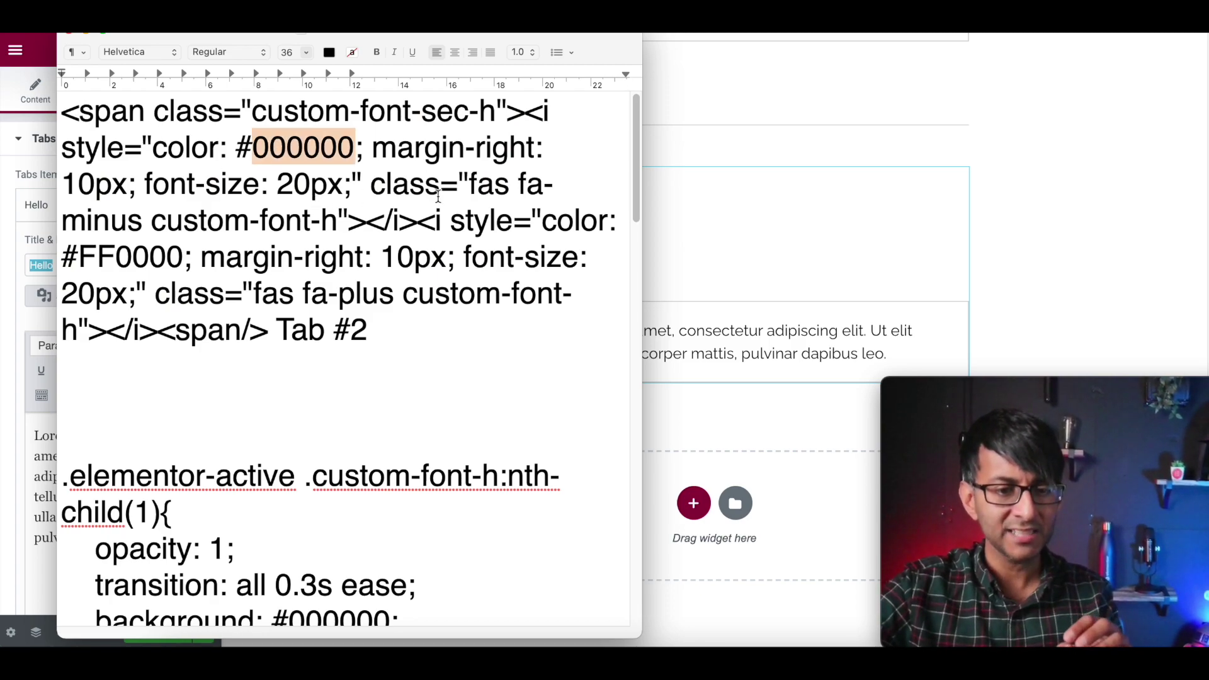
pyautogui.moveTo(468, 184); pyautogui.dragTo(285, 222)
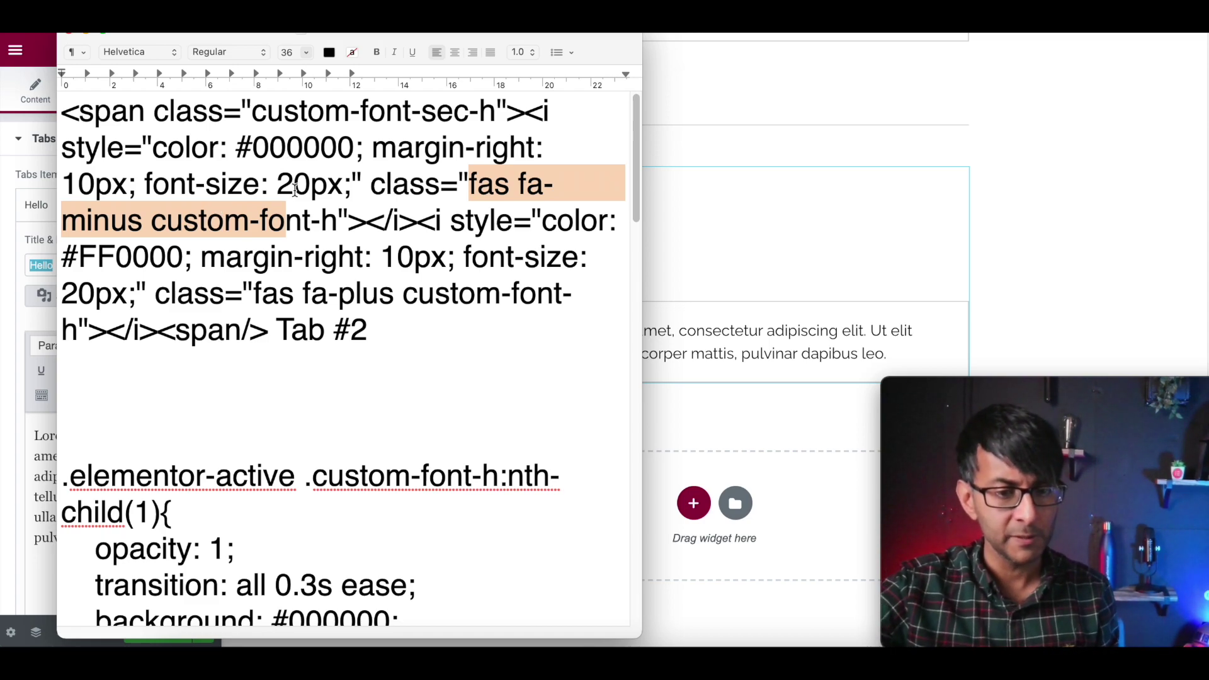
pyautogui.click(295, 190)
# Inspect the red plus icon's FF0000 colour, fa-plus class and size settings.
pyautogui.moveTo(449, 220); pyautogui.dragTo(560, 369)
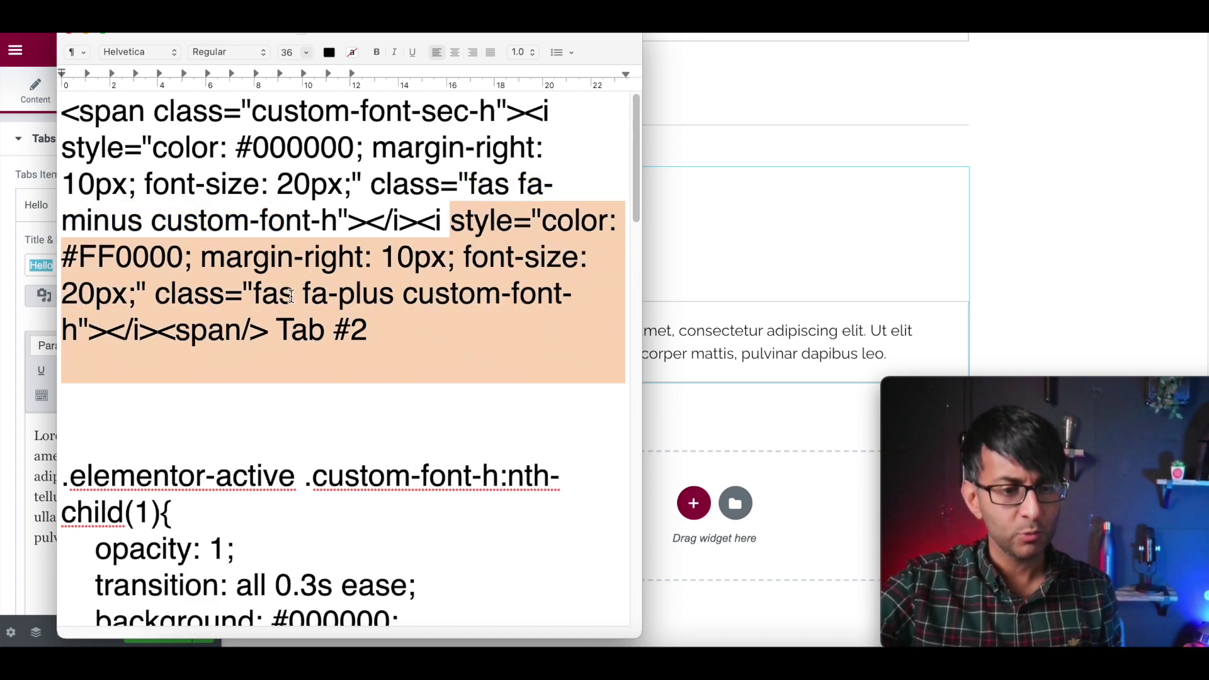
pyautogui.doubleClick(116, 265)
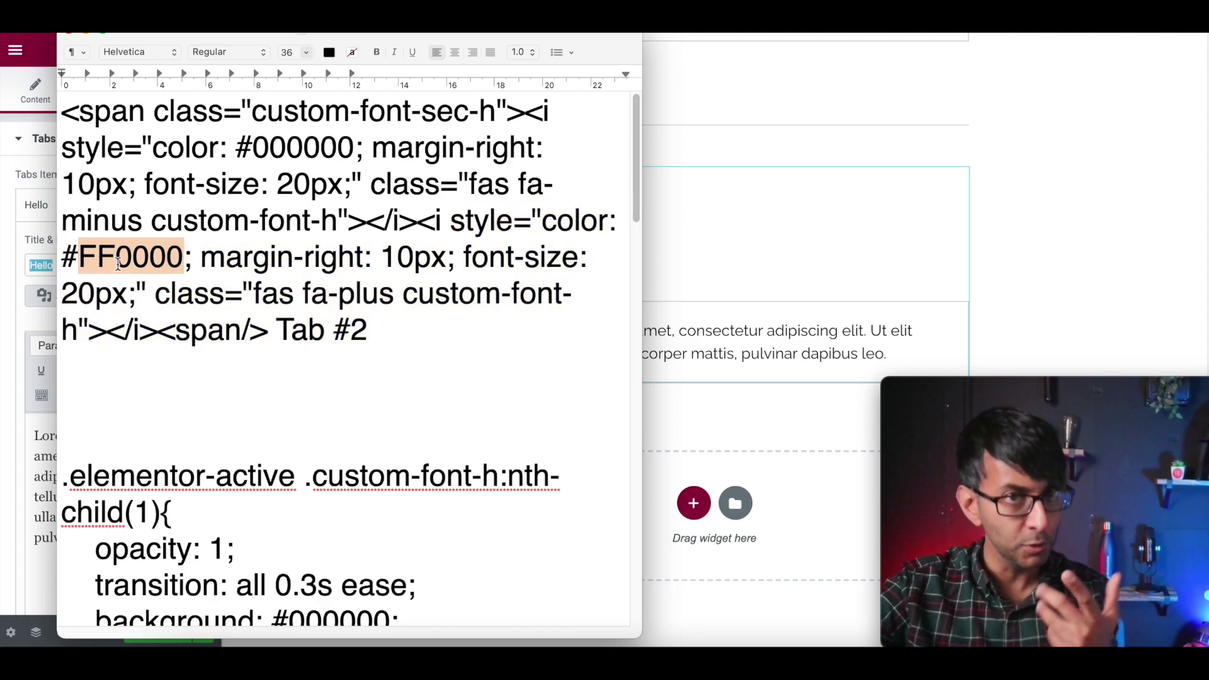
pyautogui.moveTo(303, 294); pyautogui.dragTo(394, 301)
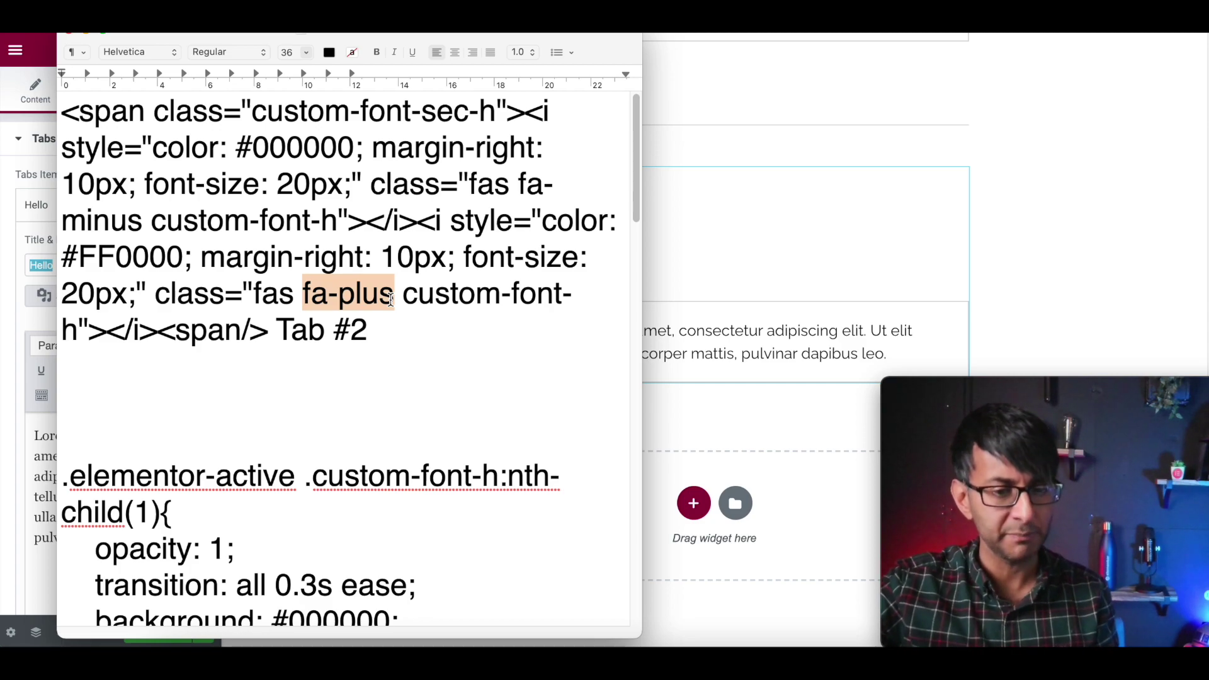
pyautogui.click(391, 299)
pyautogui.doubleClick(284, 149)
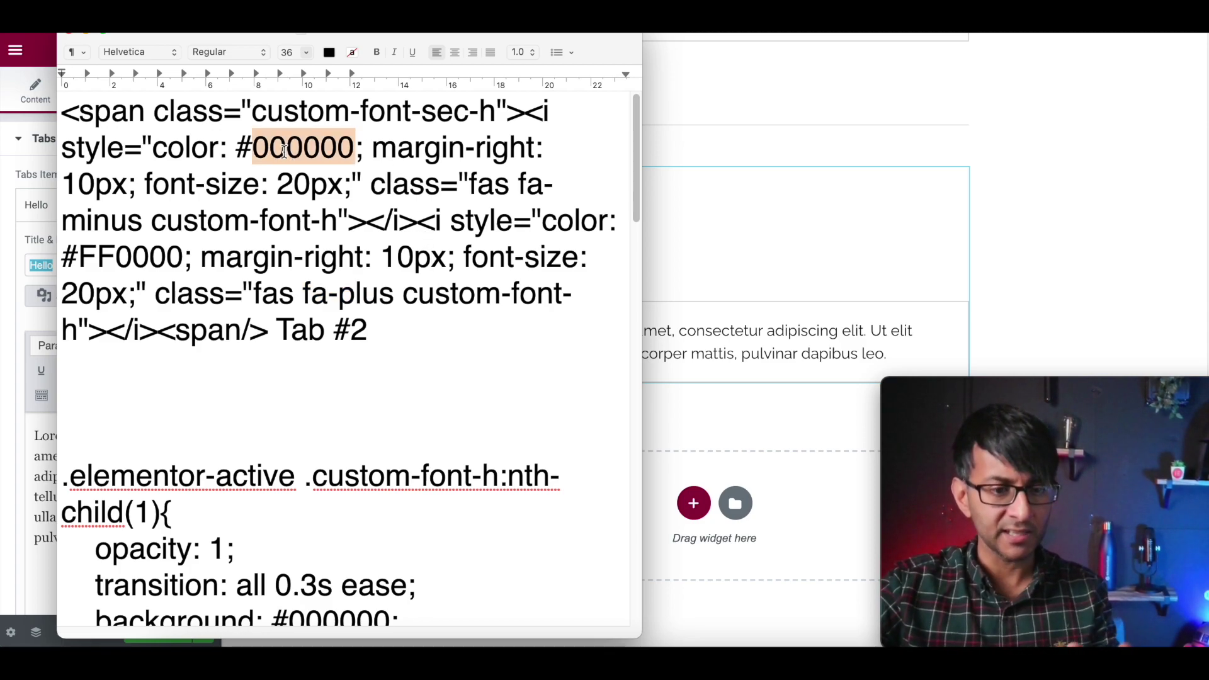
pyautogui.moveTo(476, 183); pyautogui.dragTo(553, 183)
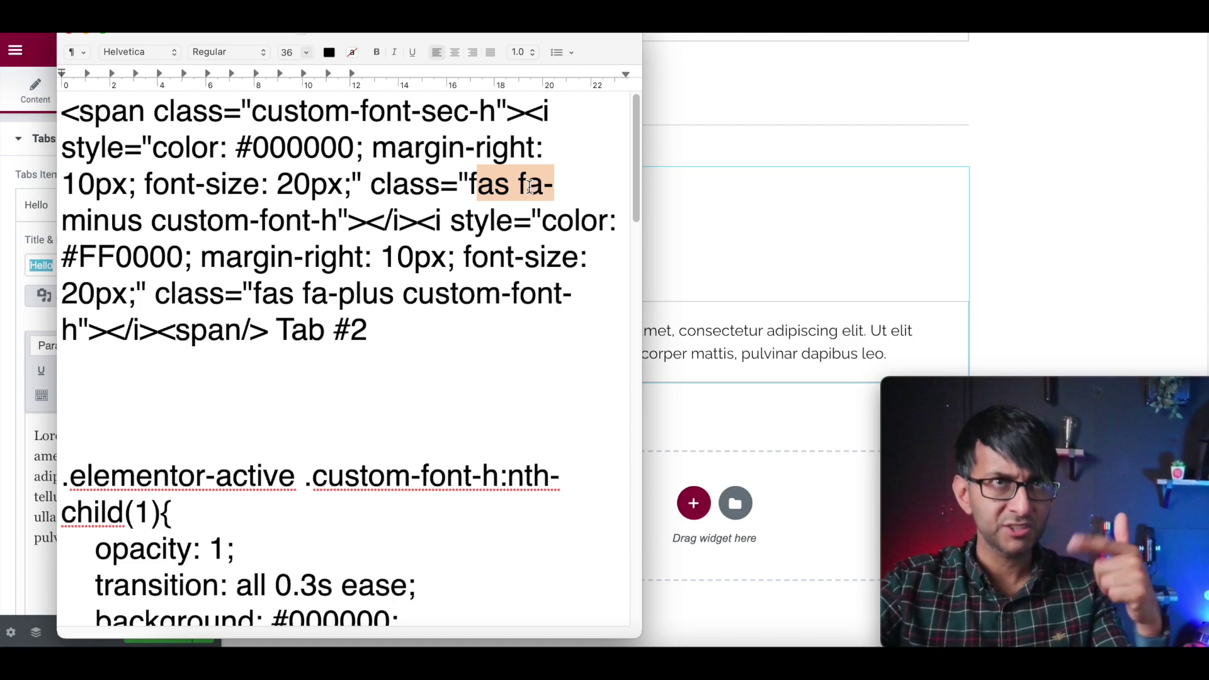
pyautogui.moveTo(364, 256); pyautogui.dragTo(518, 326)
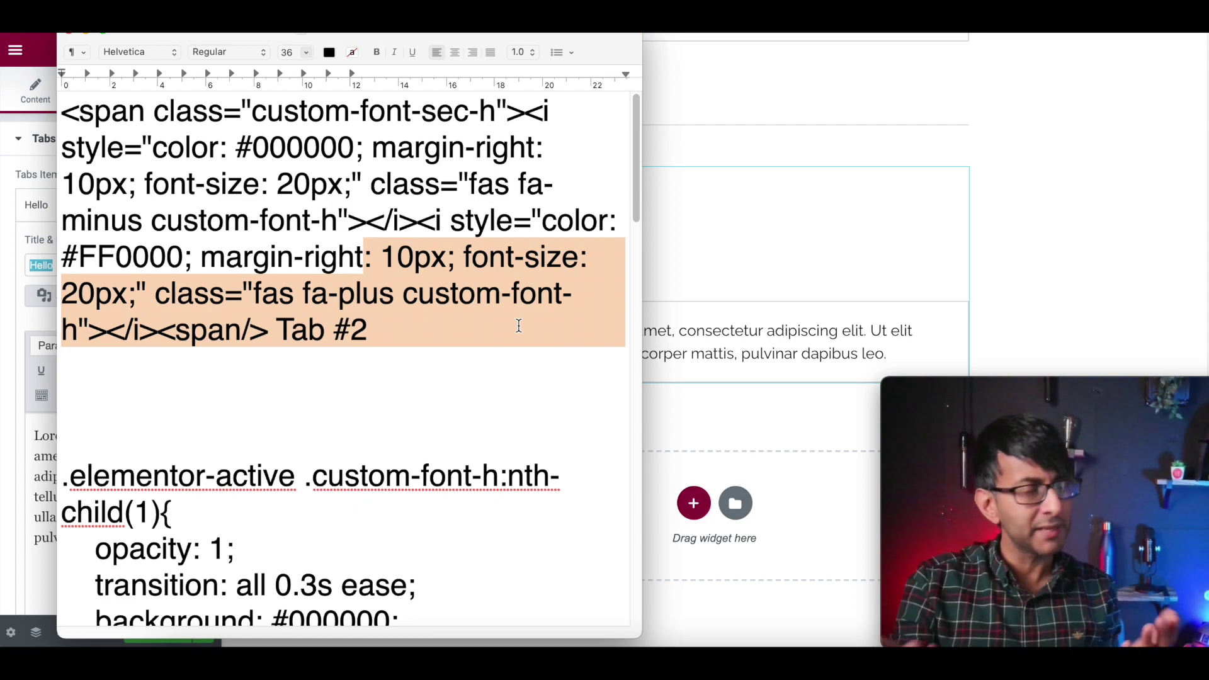
pyautogui.click(564, 391)
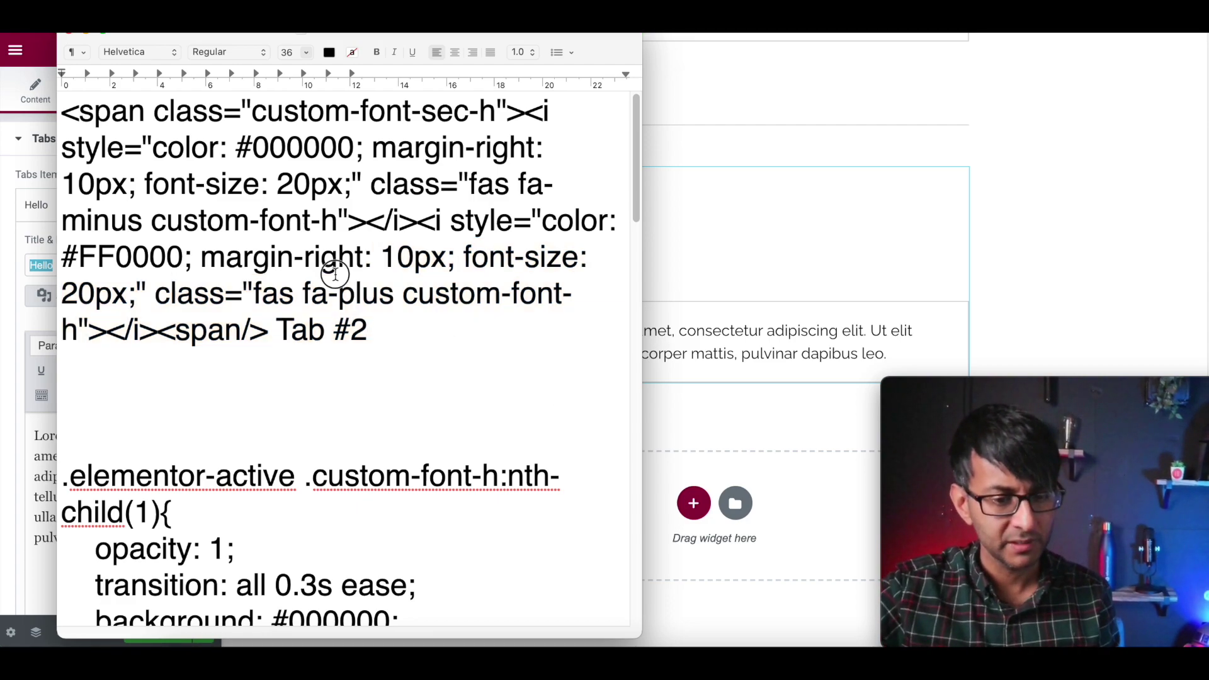
# Change the label 'Tab #2' to 'Tab #1' in the icon code.
pyautogui.keyDown('shift'); pyautogui.click(240, 211); pyautogui.keyUp('shift')
pyautogui.click(373, 324)
pyautogui.press('BackSpace')
pyautogui.write('1')
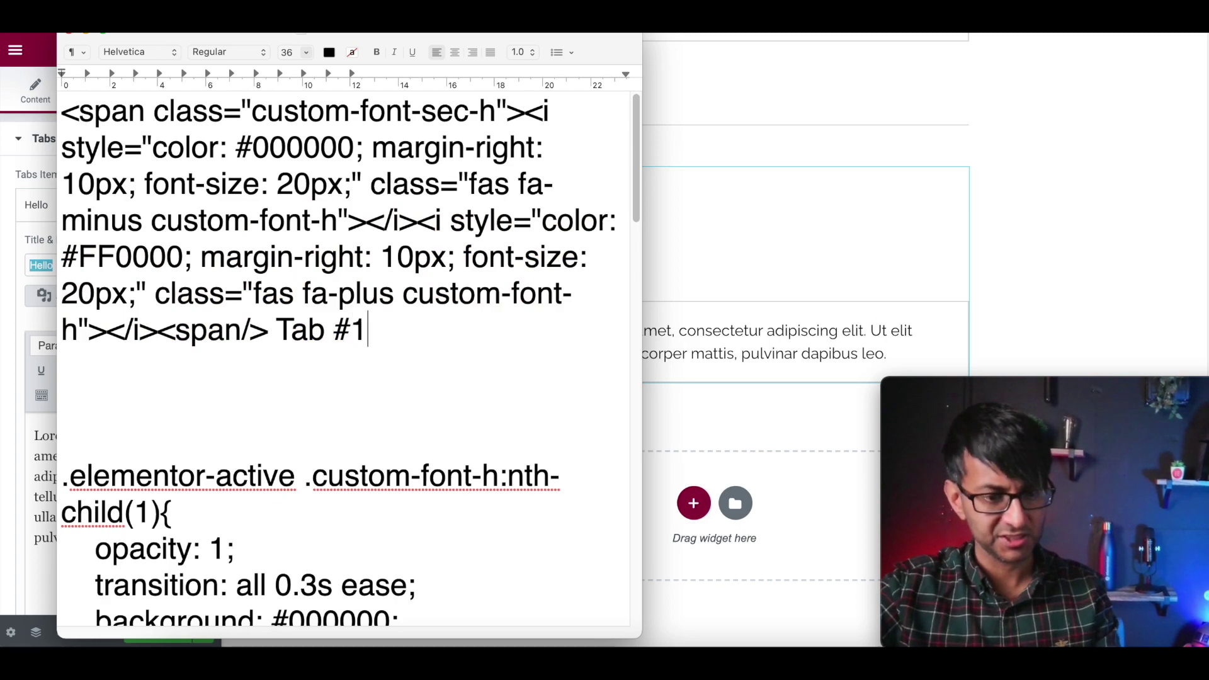
# Copy the whole icon span code and select the Hello title in Elementor to replace it.
pyautogui.moveTo(427, 346); pyautogui.dragTo(12, 117)
pyautogui.click(646, 153)
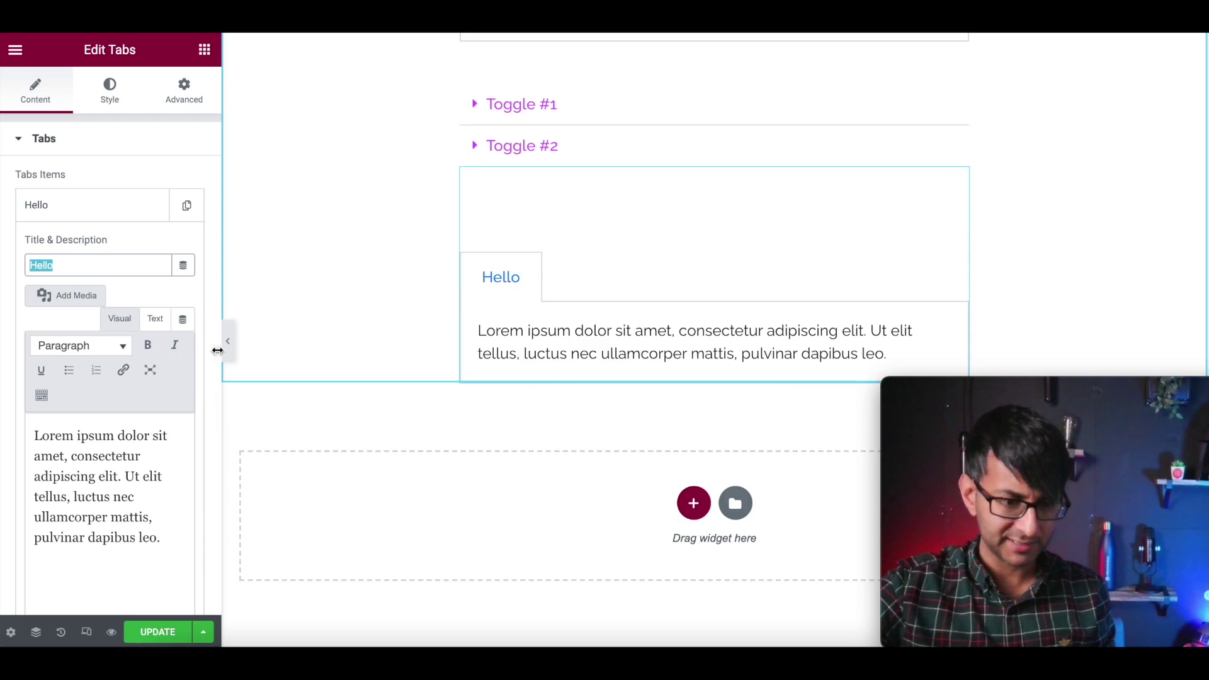
pyautogui.click(107, 263)
pyautogui.hotkey('ctrl', 'a')
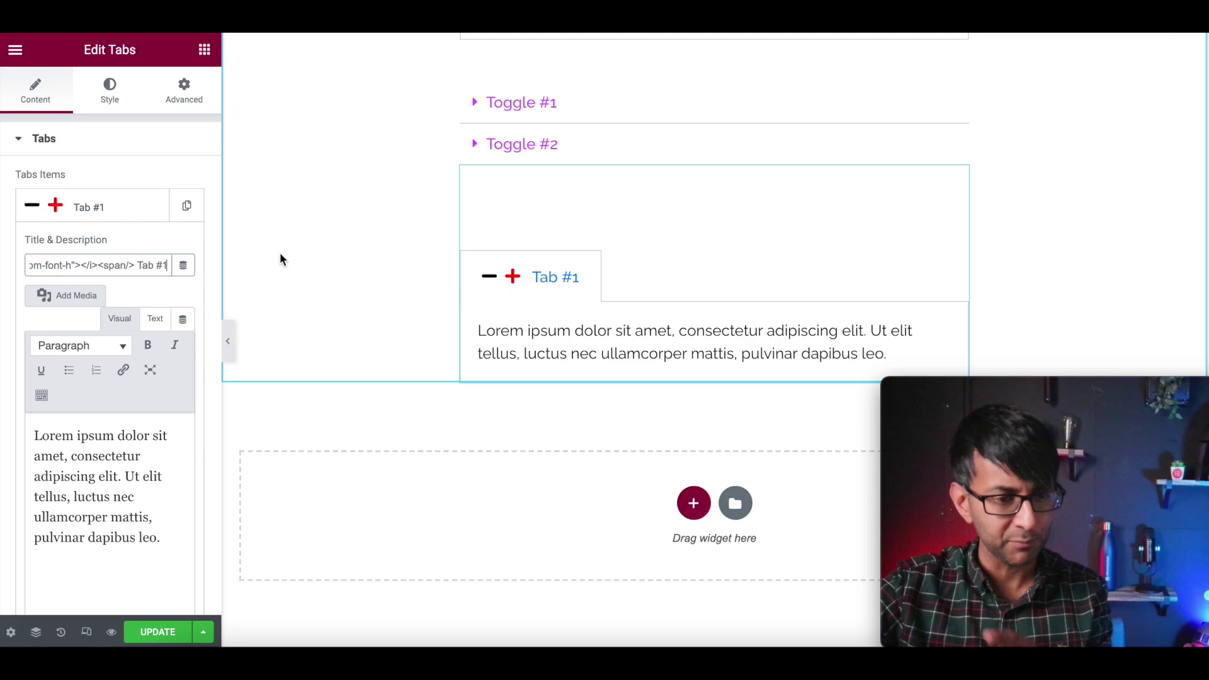
# Duplicate the Tab #1 item and replace 'Tab #1' in the copy's title with 'Hello'.
pyautogui.click(122, 214)
pyautogui.click(177, 214)
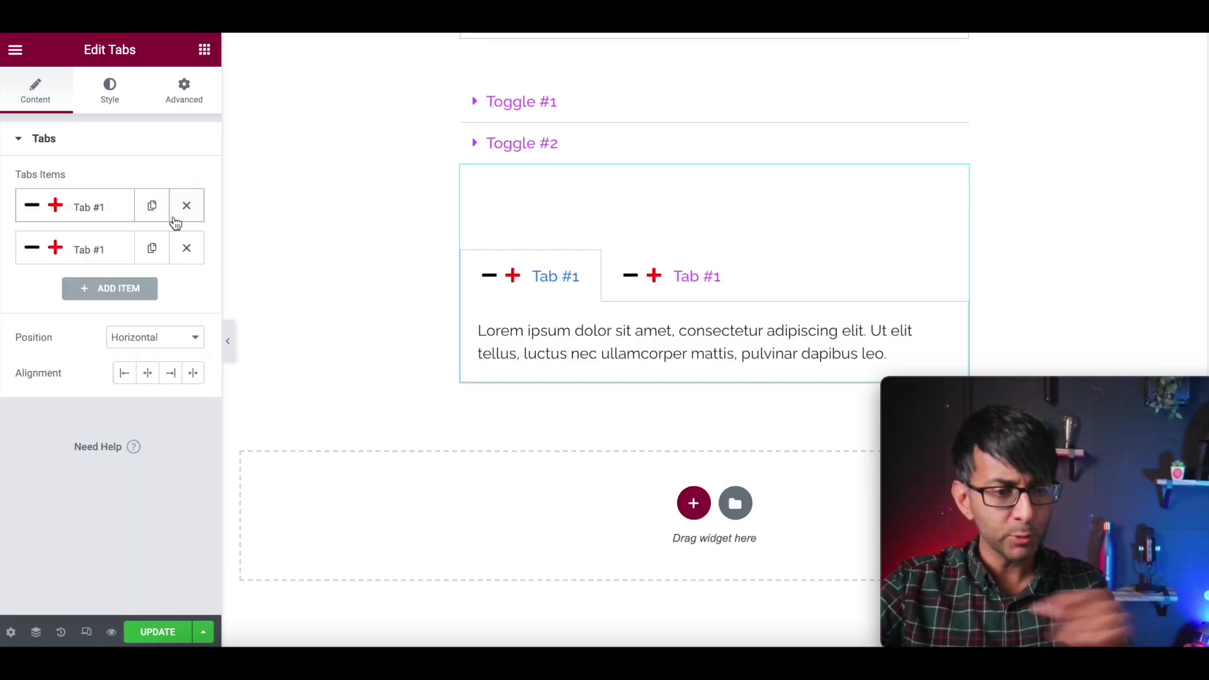
pyautogui.click(113, 250)
pyautogui.moveTo(145, 308); pyautogui.dragTo(210, 321)
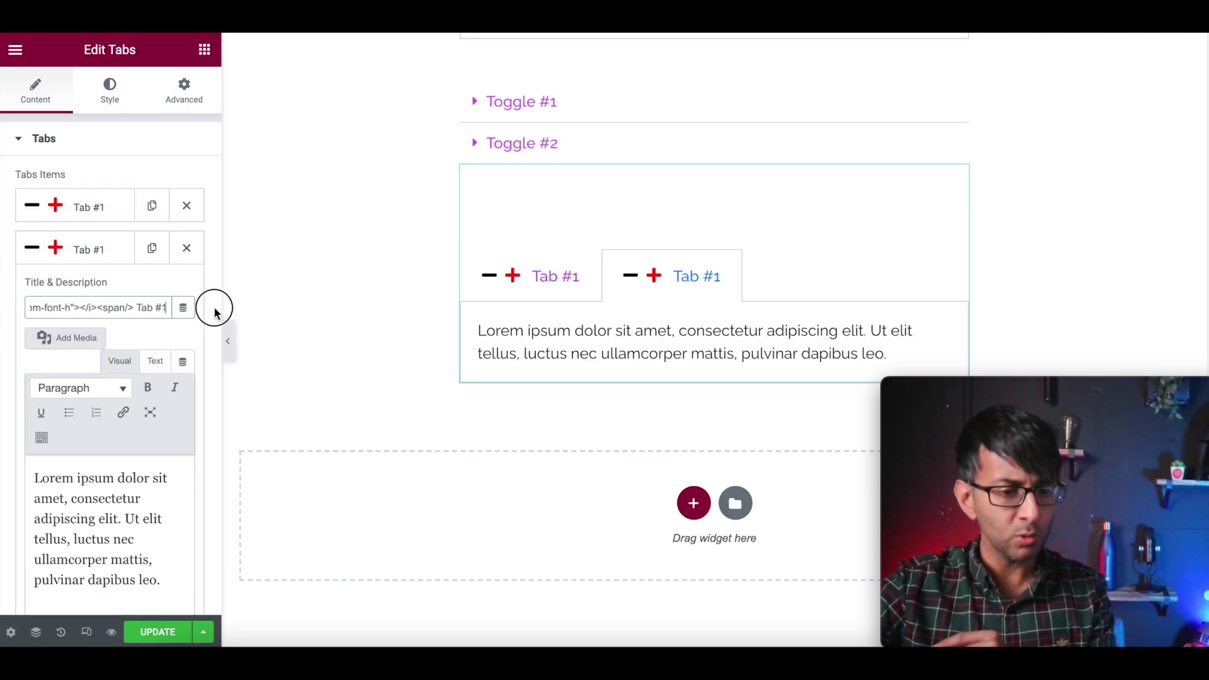
pyautogui.click(165, 306)
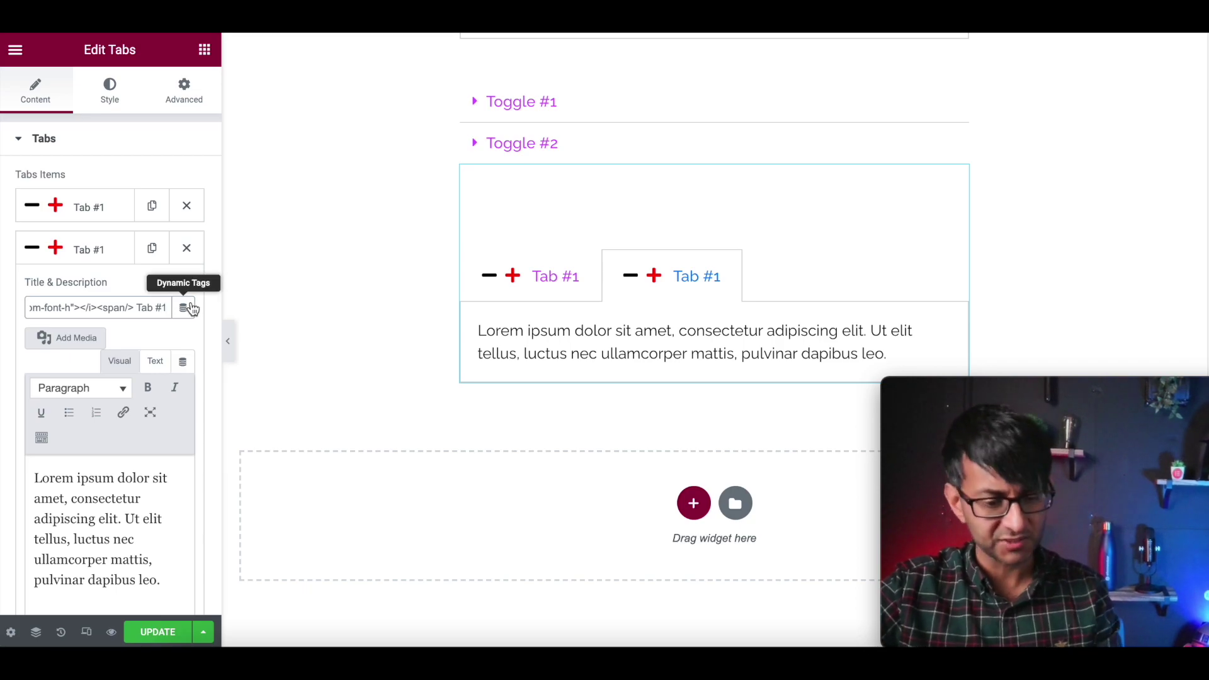
pyautogui.press('BackSpace')
pyautogui.press('BackSpace')
pyautogui.press('BackSpace')
pyautogui.press('BackSpace')
pyautogui.press('BackSpace')
pyautogui.press('BackSpace')
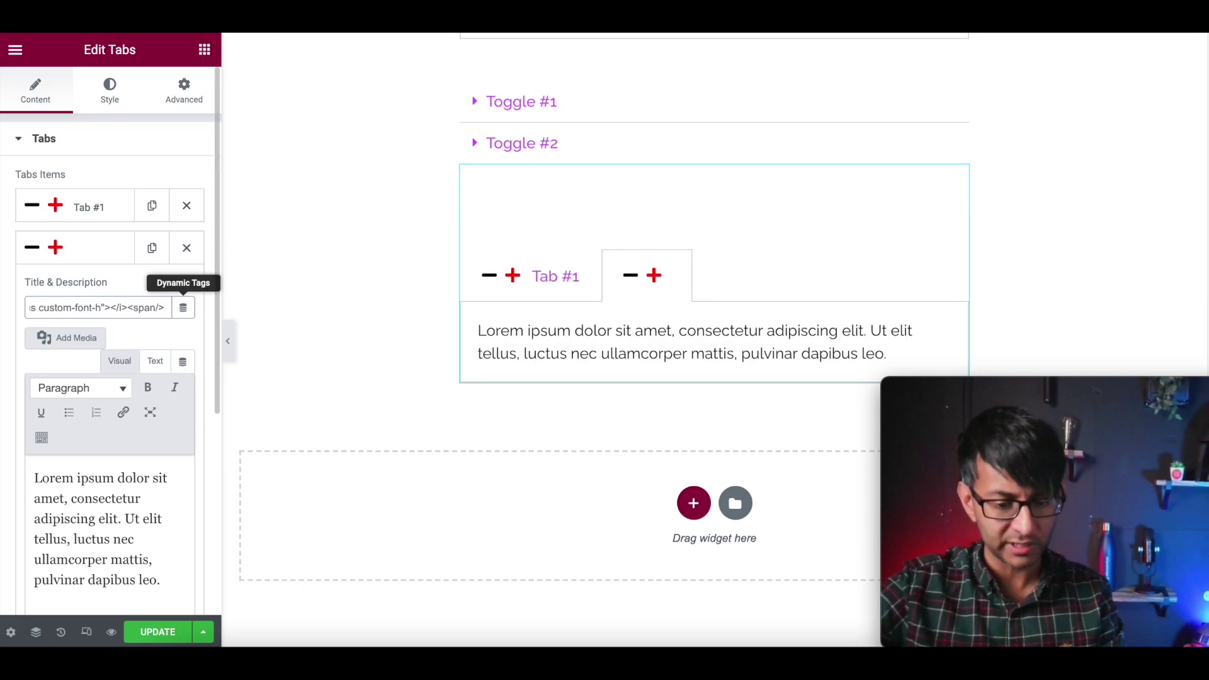
pyautogui.write('Hello')
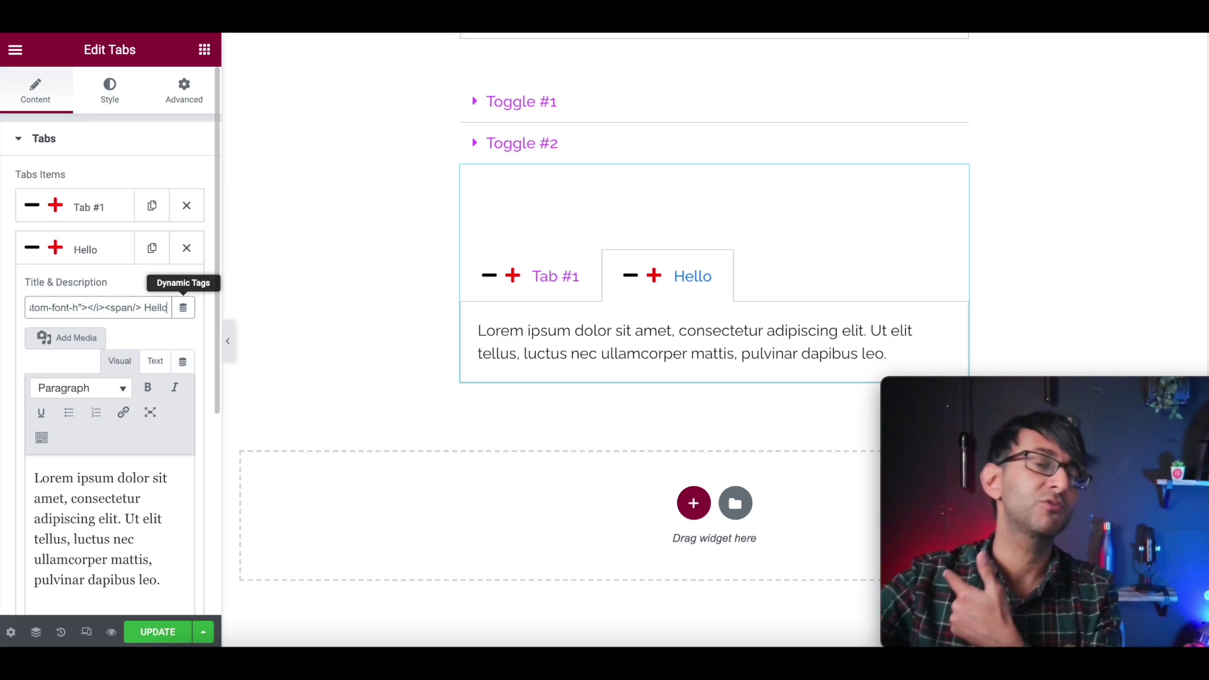
# Switch the preview between Tab #1 and the Hello tab to check both tabs' icons.
pyautogui.click(93, 250)
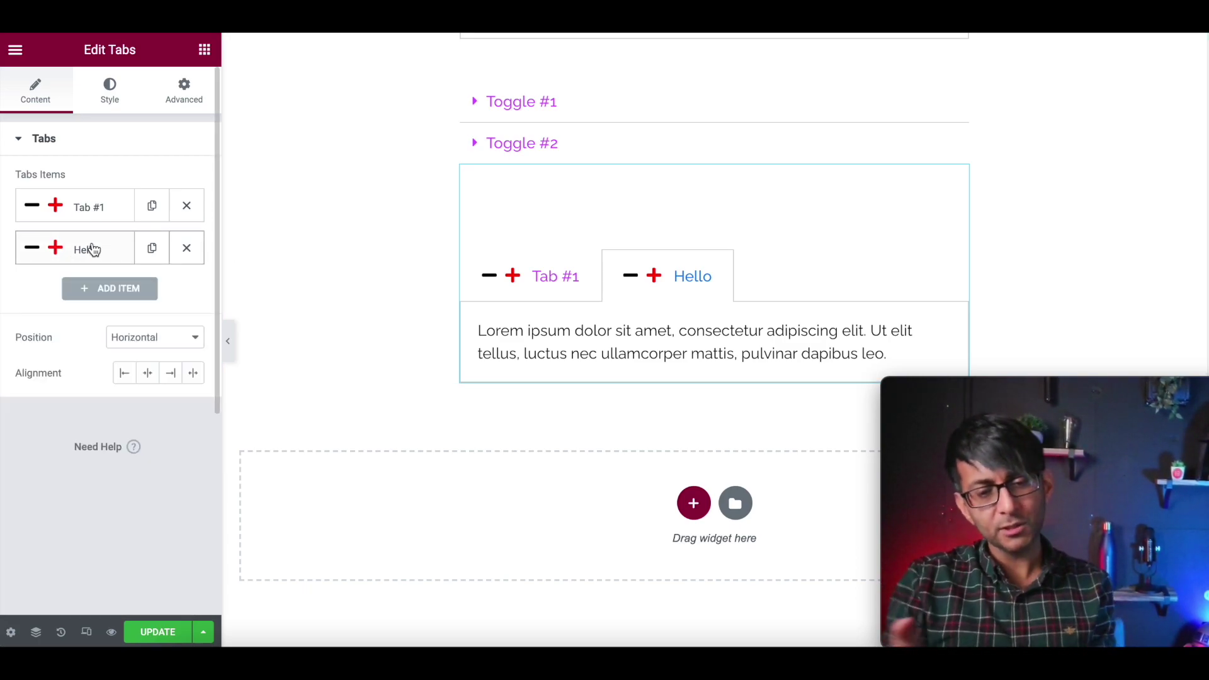
pyautogui.click(561, 296)
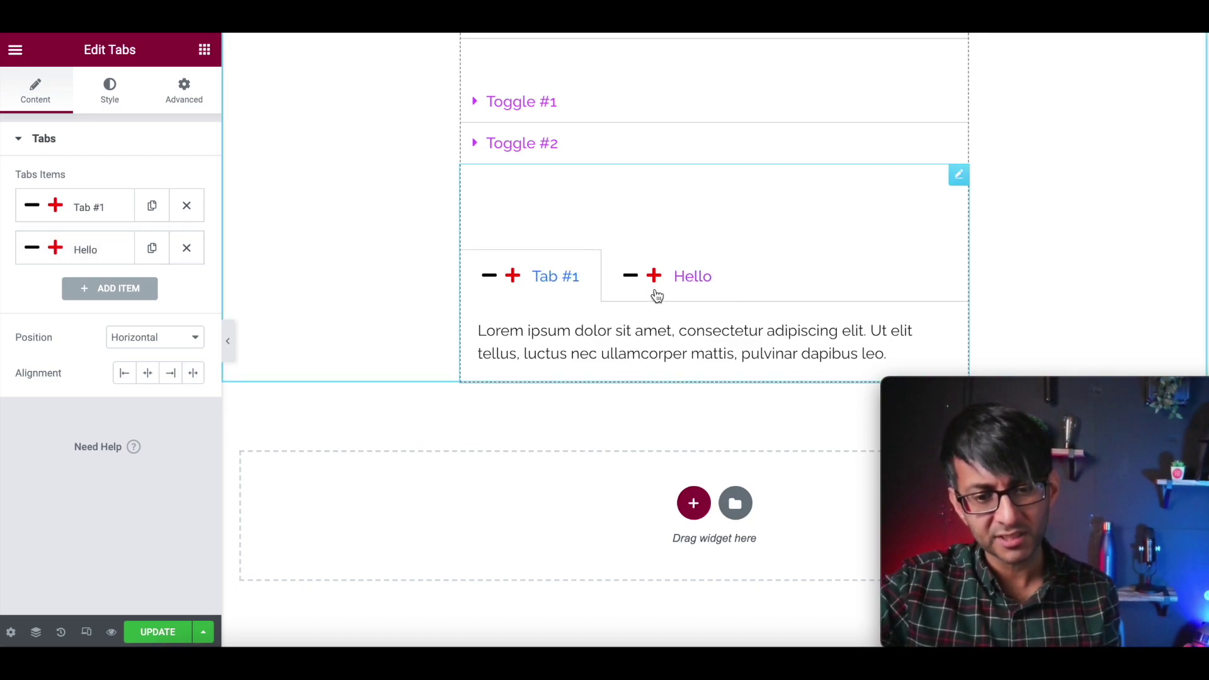
pyautogui.click(657, 296)
# Type 'tabss' into the Advanced CSS ID field, then clear it again.
pyautogui.click(193, 99)
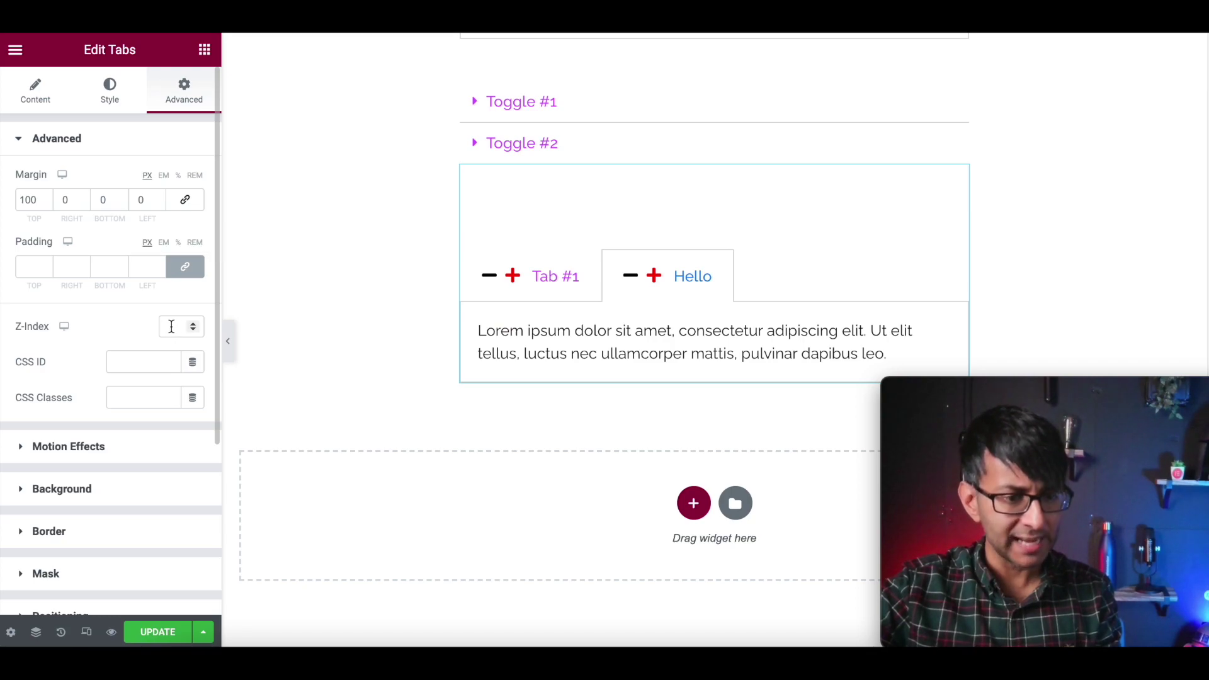
pyautogui.click(140, 359)
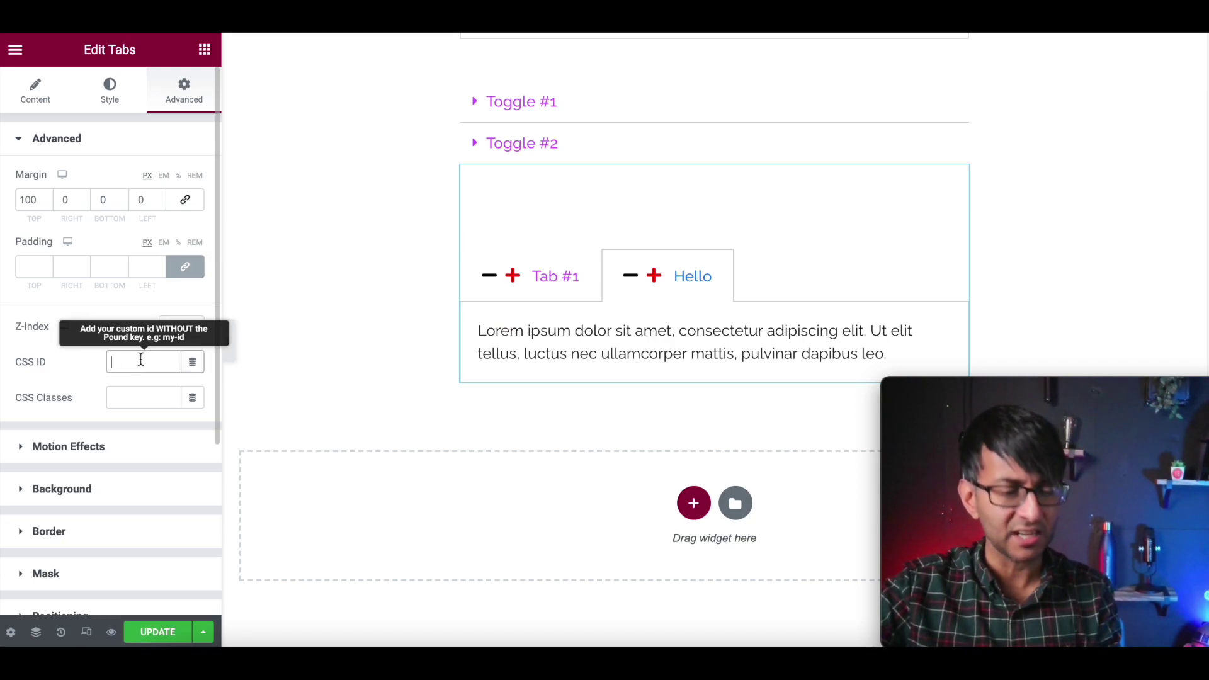
pyautogui.write('tab')
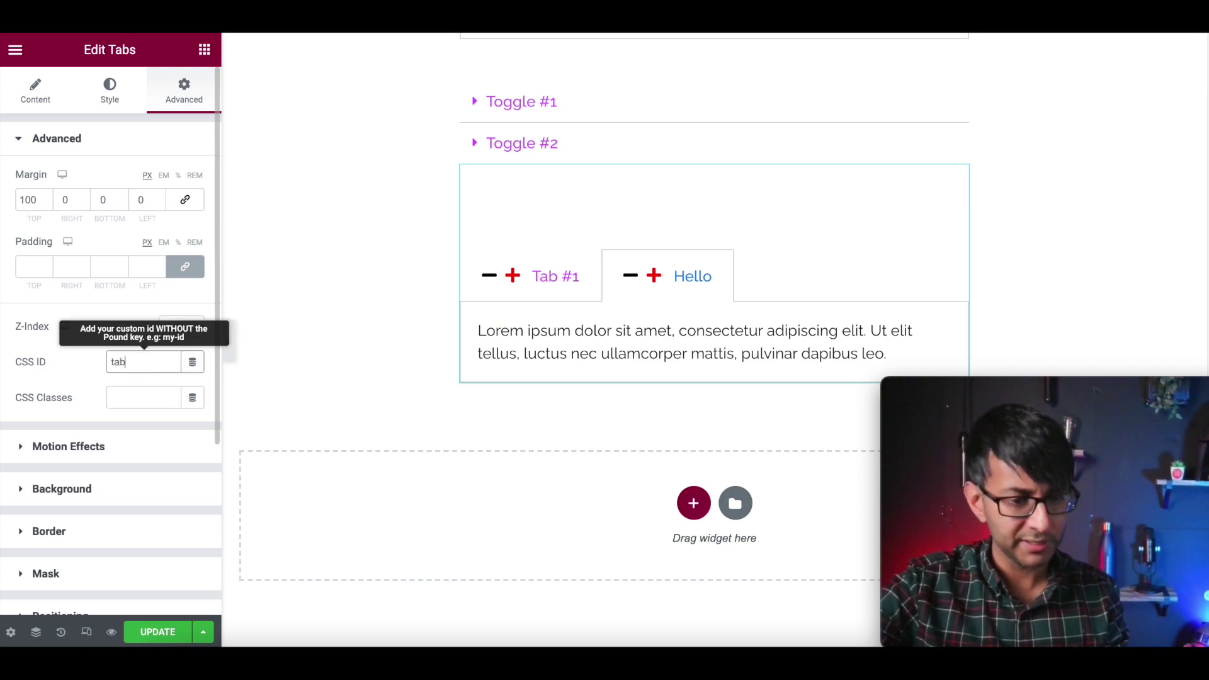
pyautogui.write('ss')
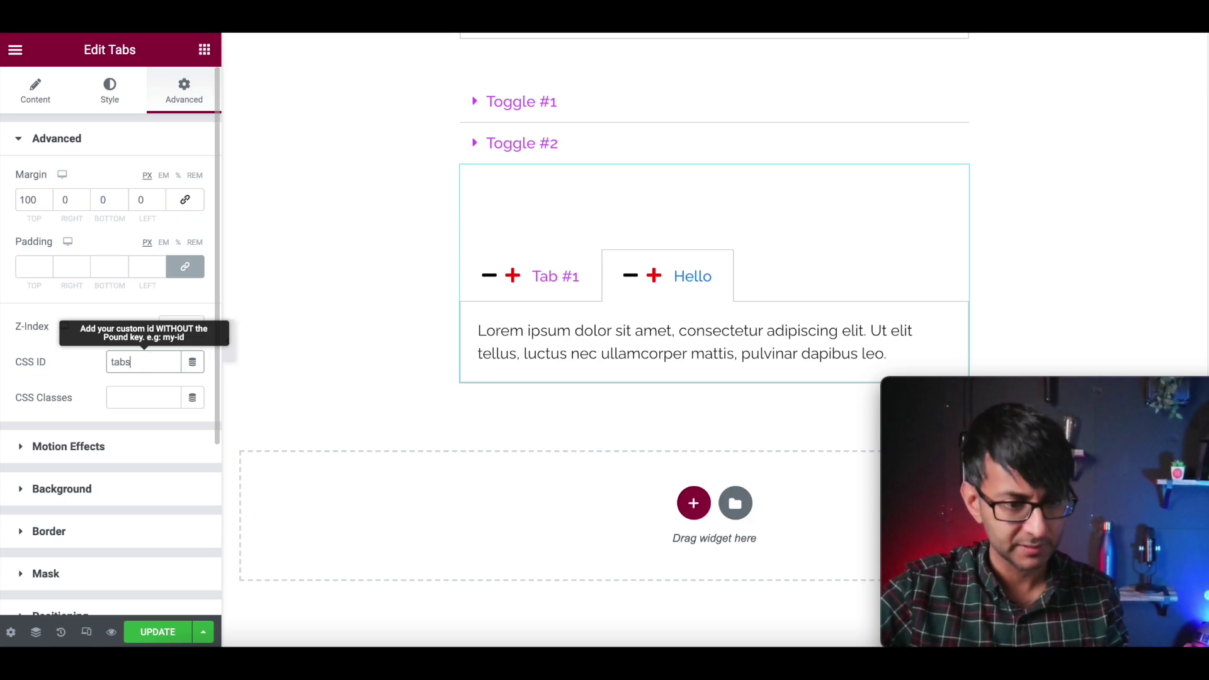
pyautogui.click(56, 364)
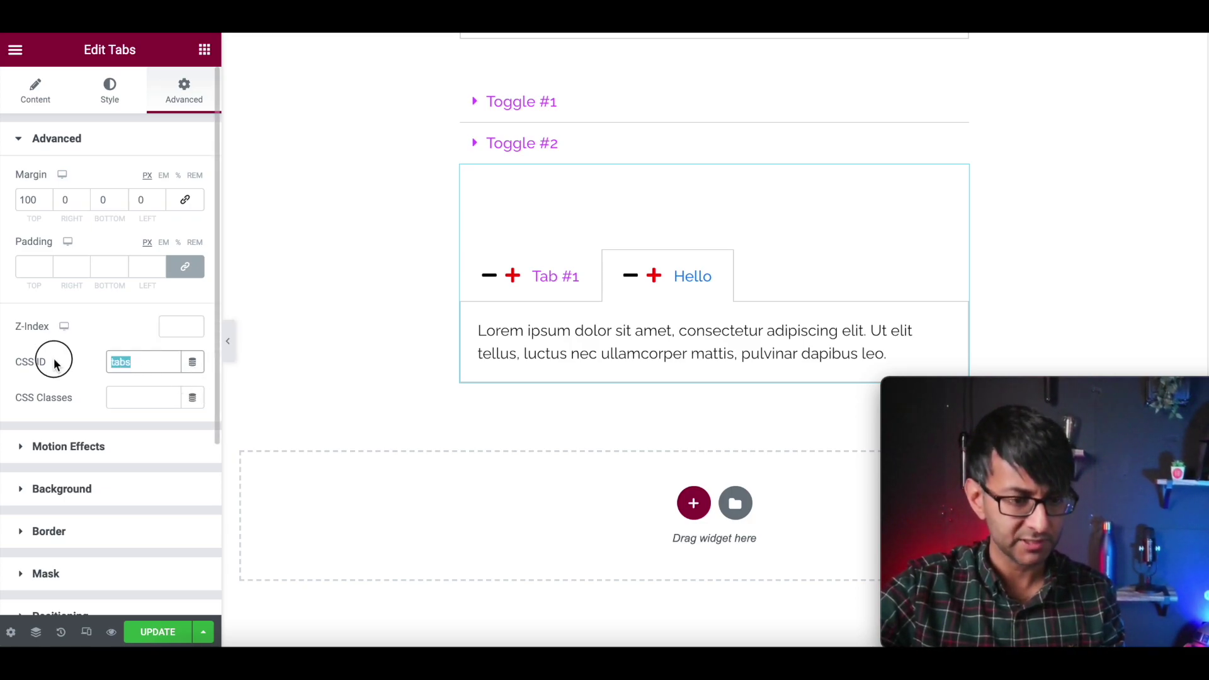
pyautogui.press('BackSpace')
# Expand the widget's empty Custom CSS section.
pyautogui.scroll(-4, 145, 512)
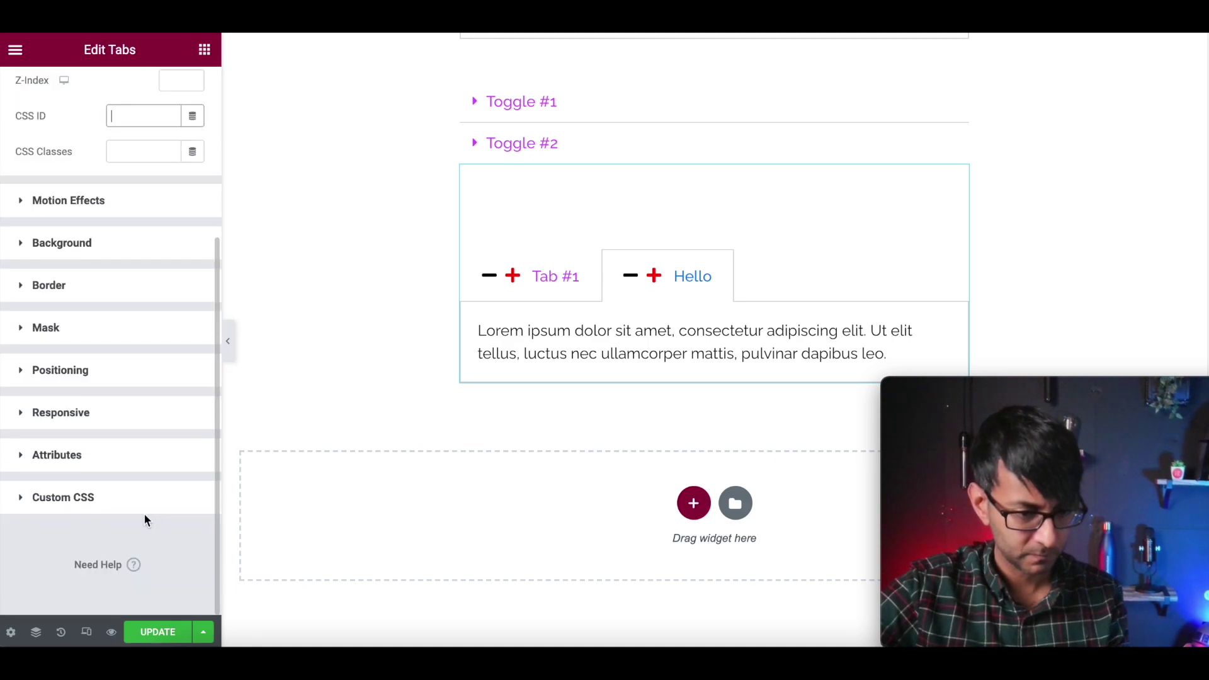
pyautogui.click(111, 508)
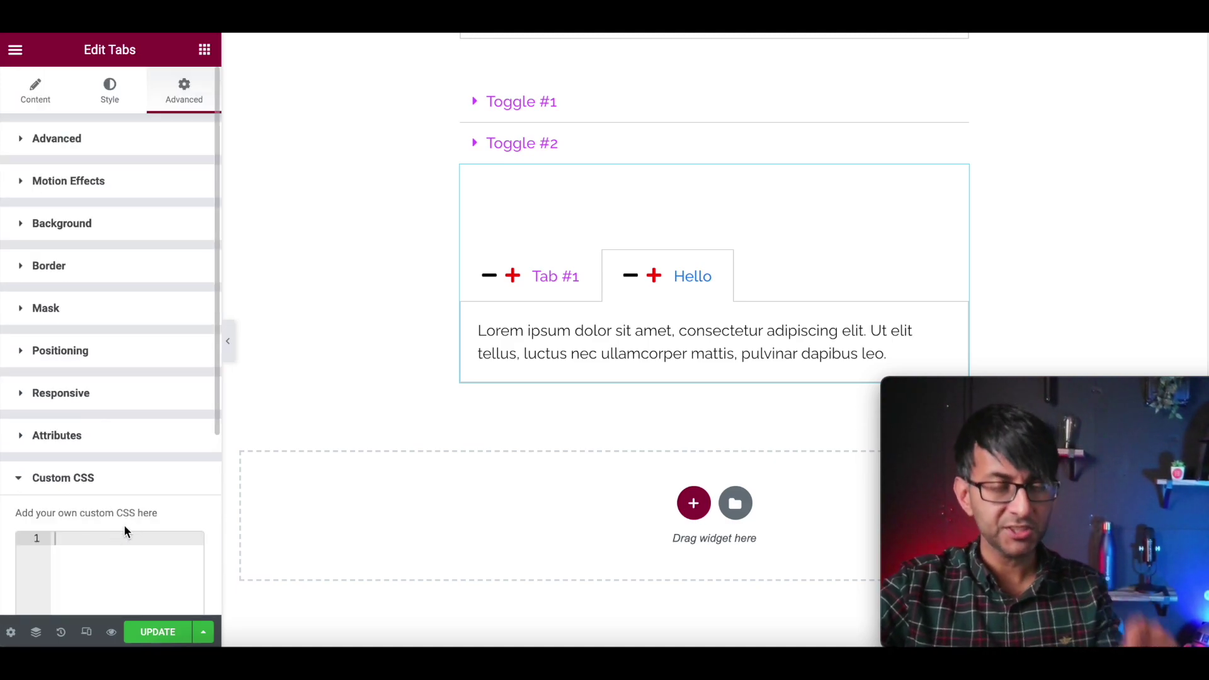
pyautogui.scroll(-3, 102, 542)
pyautogui.scroll(2, 126, 535)
# Copy the tab-icon CSS rules from TextEdit and paste them into the Custom CSS box.
pyautogui.click(928, 636)
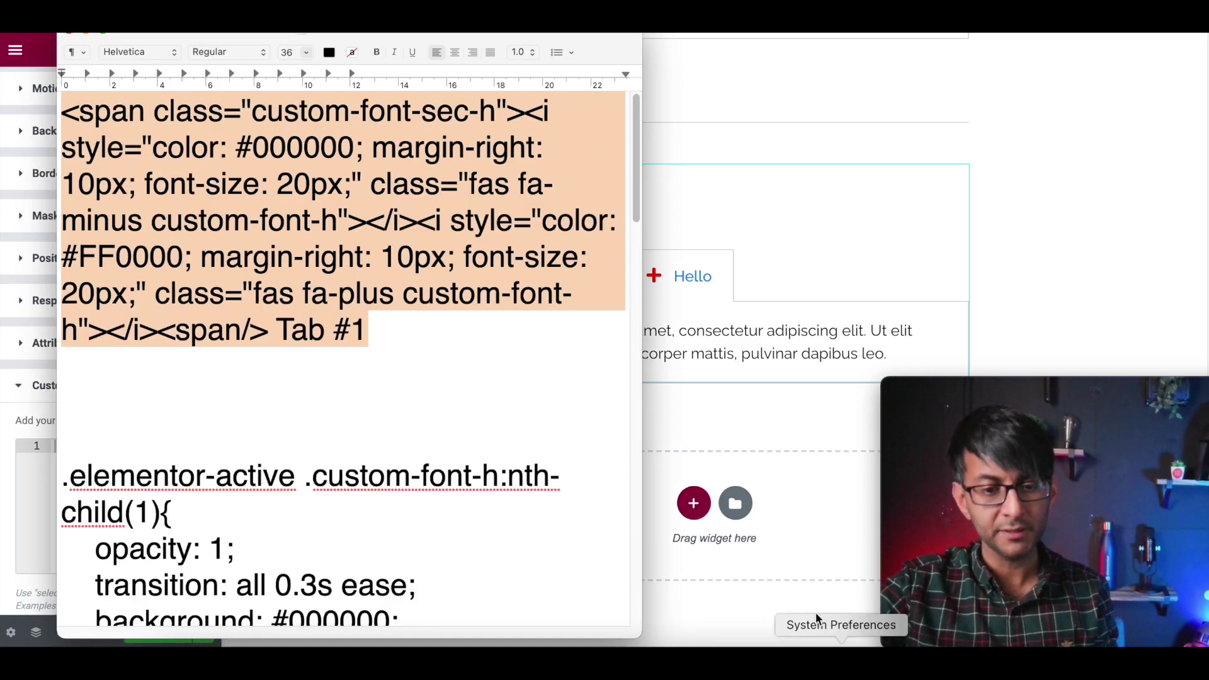
pyautogui.scroll(-1, 343, 359)
pyautogui.click(121, 416)
pyautogui.moveTo(78, 414); pyautogui.dragTo(189, 500)
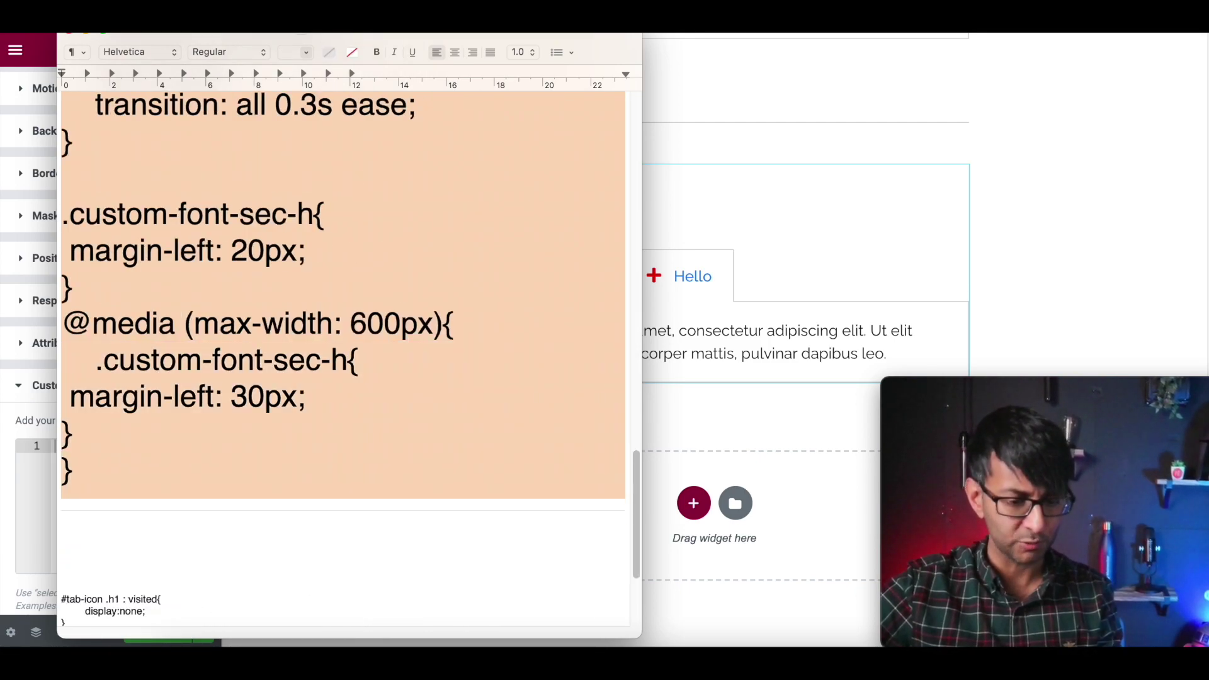
pyautogui.click(859, 258)
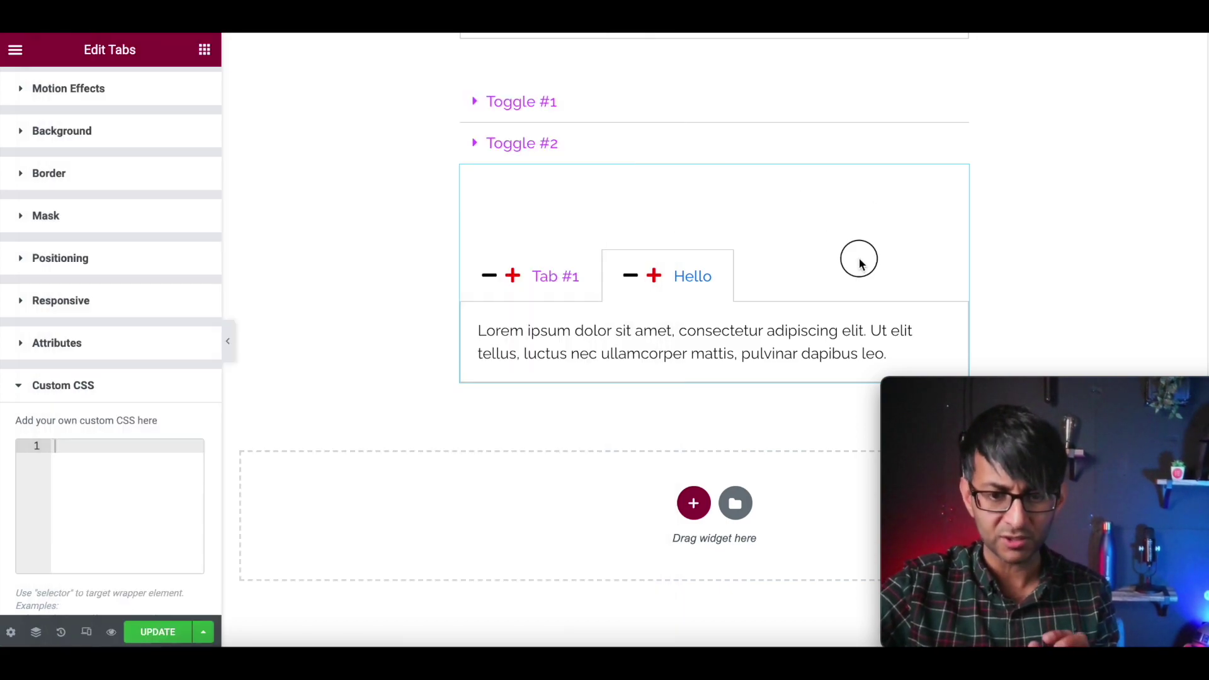
pyautogui.moveTo(958, 180)
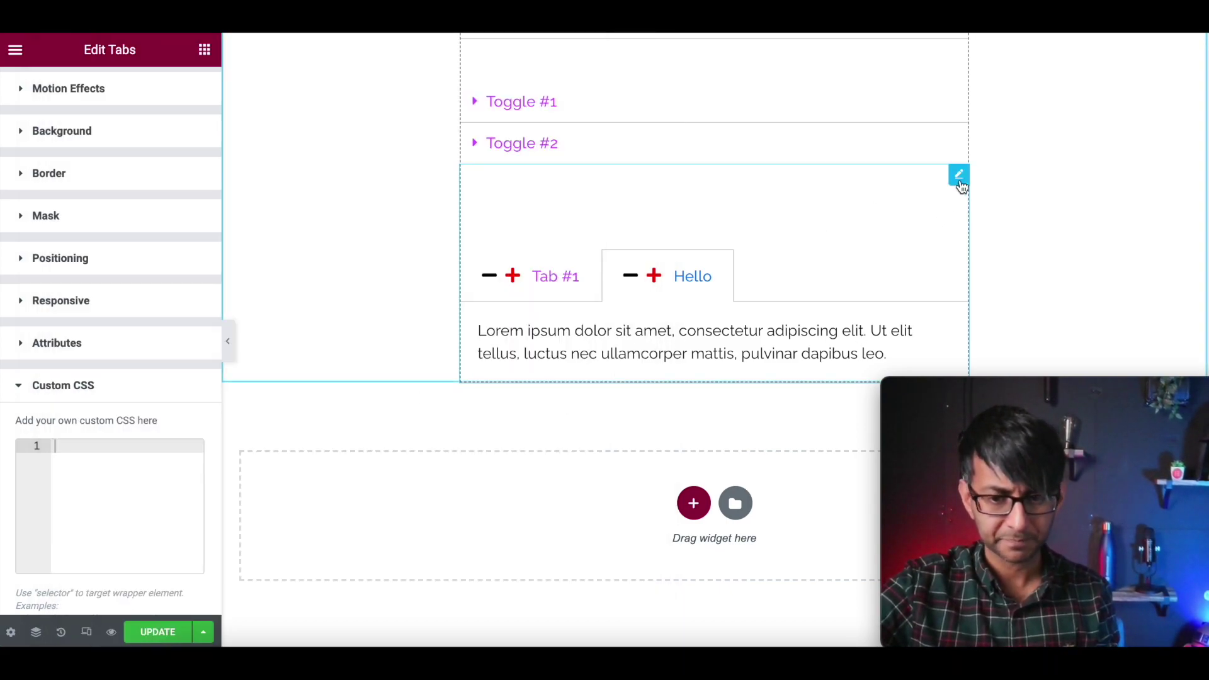
pyautogui.click(85, 451)
pyautogui.hotkey('ctrl', 'v')
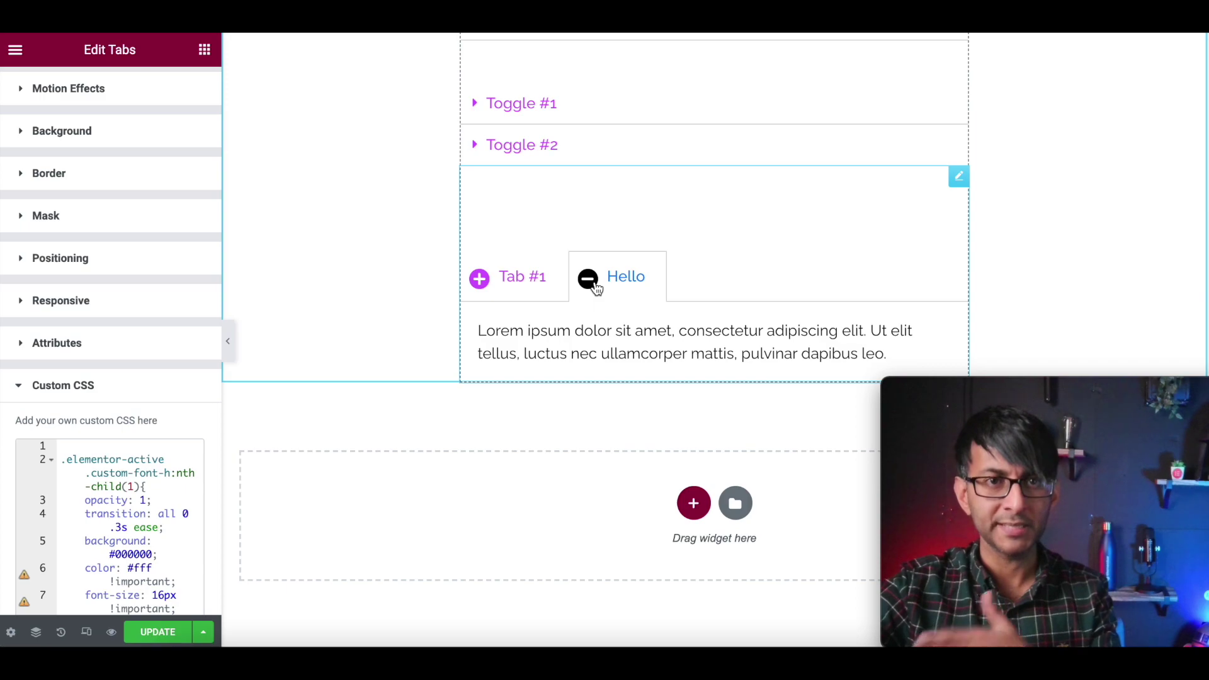
# Alternate between Tab #1 and Hello to verify the minus/plus icon swap, then collapse Custom CSS.
pyautogui.click(529, 282)
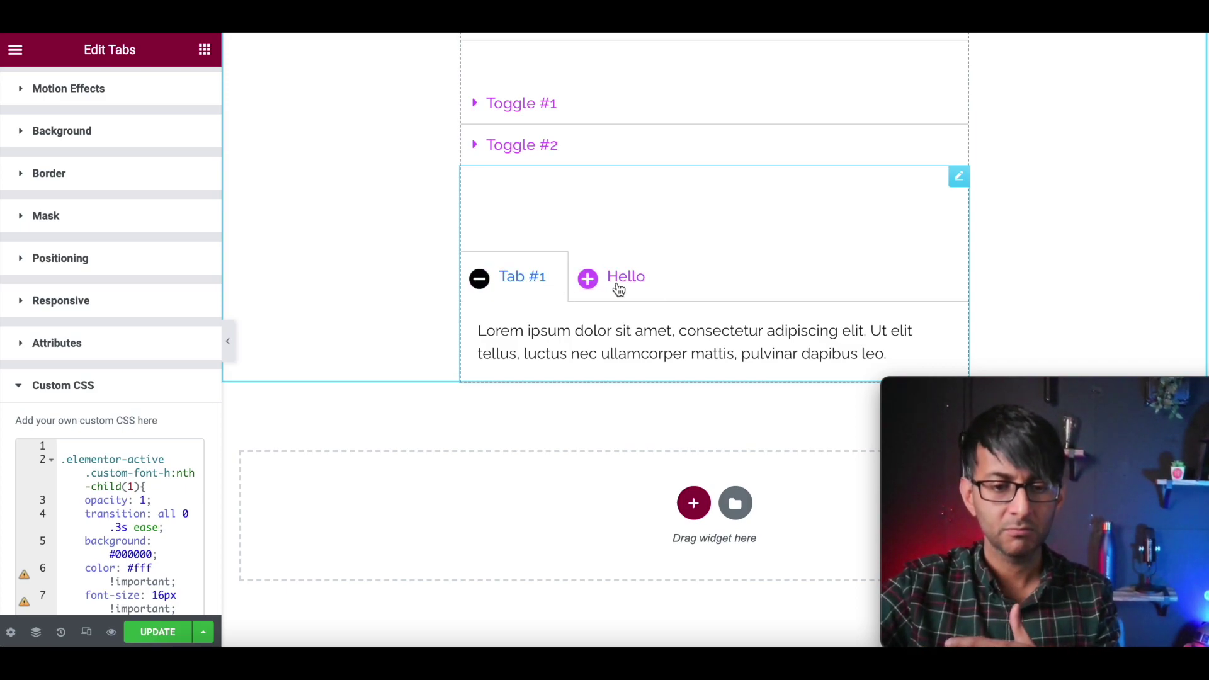
pyautogui.click(593, 288)
pyautogui.click(521, 287)
pyautogui.click(588, 280)
pyautogui.click(517, 283)
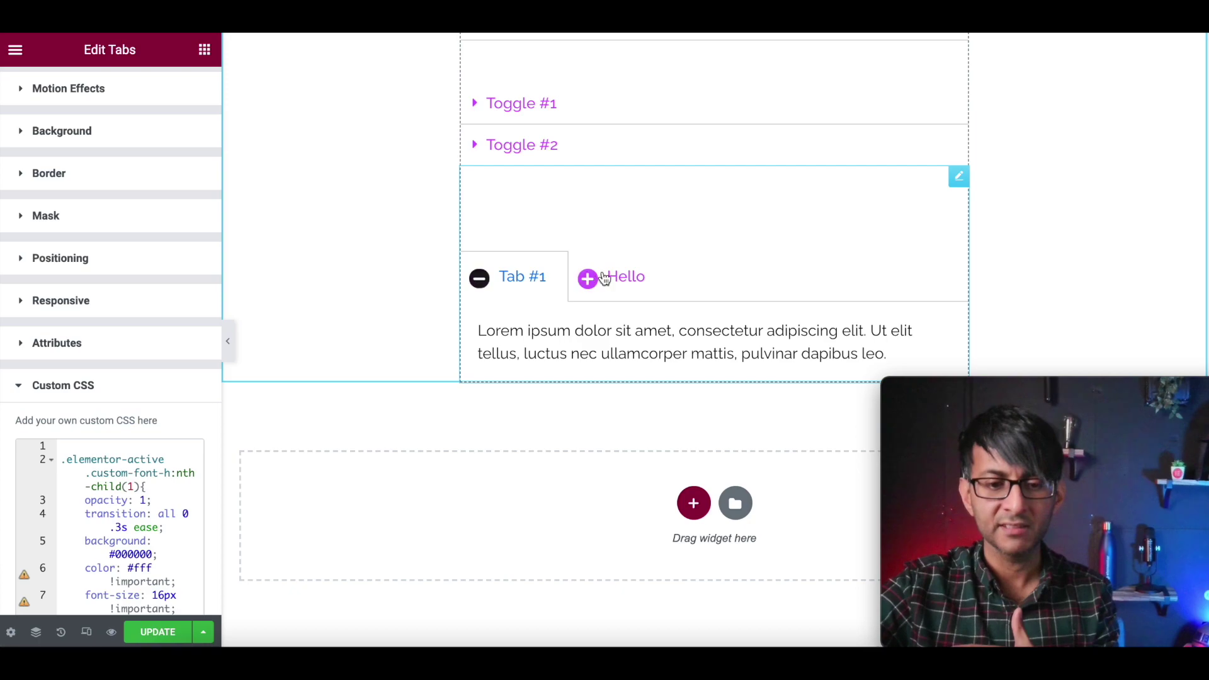
pyautogui.click(624, 278)
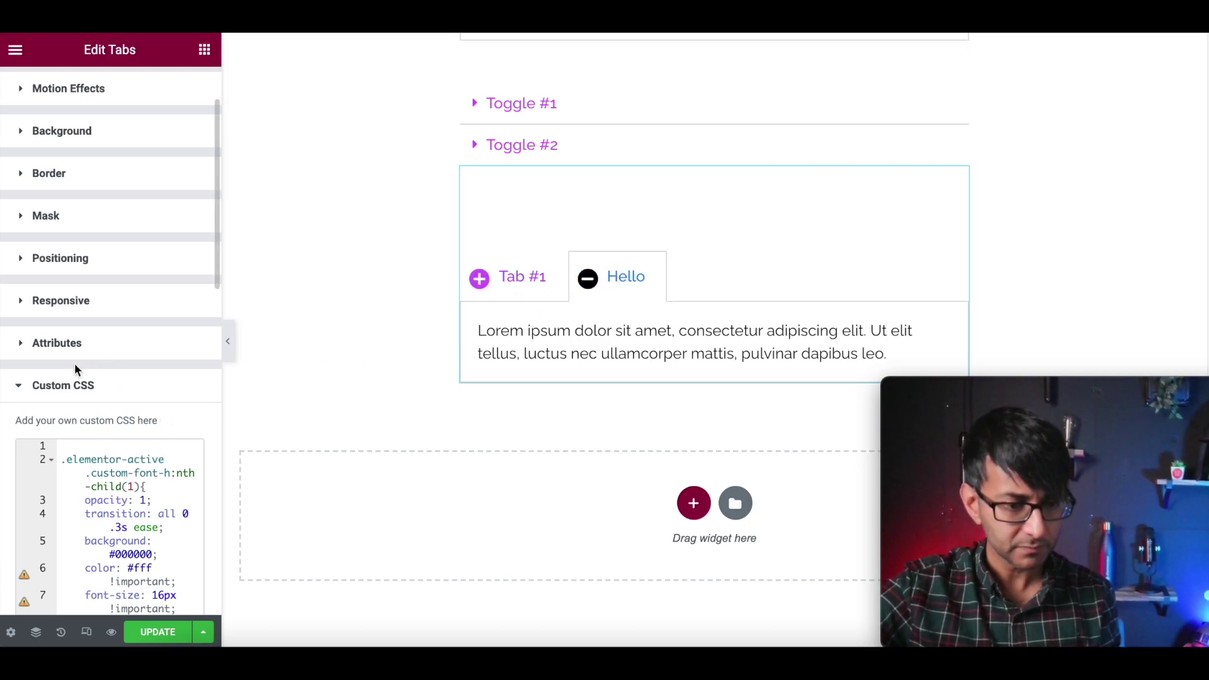
pyautogui.click(27, 389)
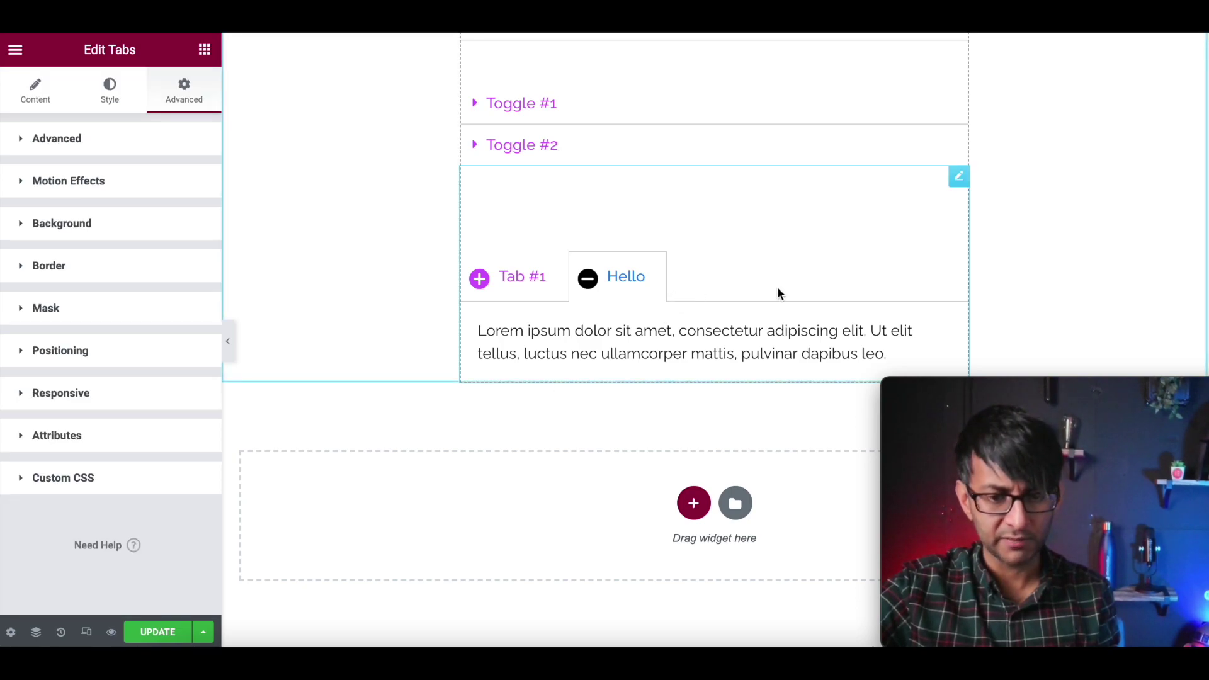
pyautogui.click(33, 96)
# Set the tabs' Position to Vertical and check the Hello and Tab #1 icons.
pyautogui.click(132, 340)
pyautogui.click(141, 371)
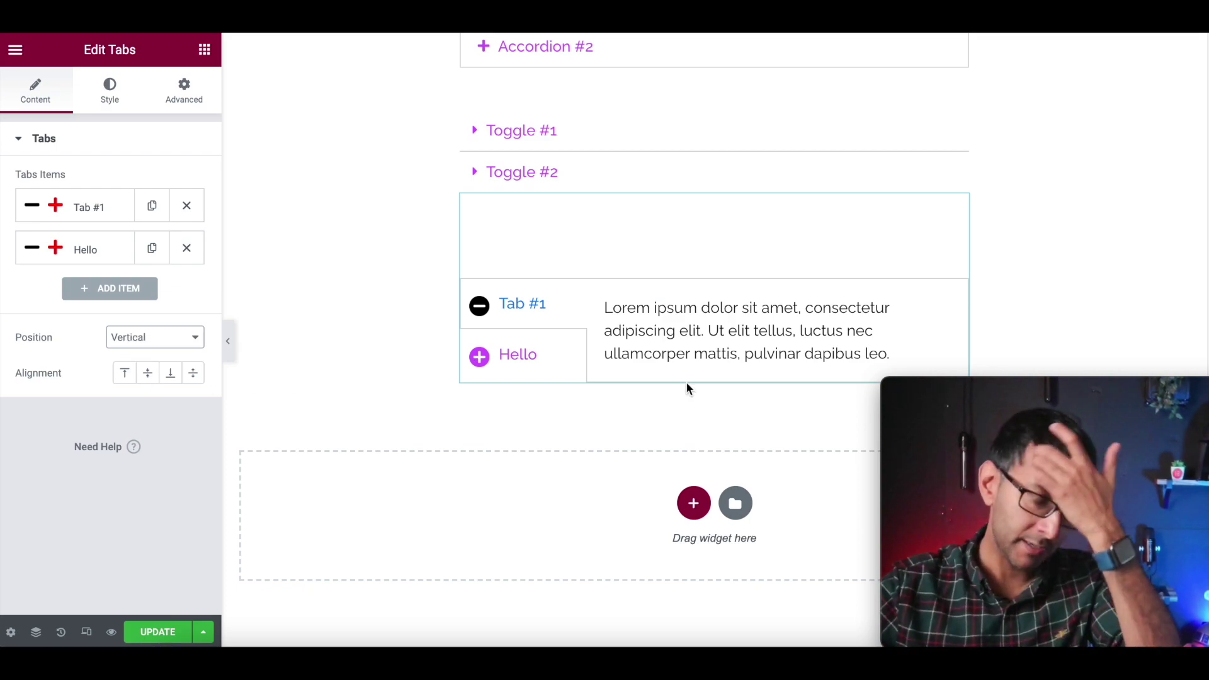
pyautogui.click(520, 357)
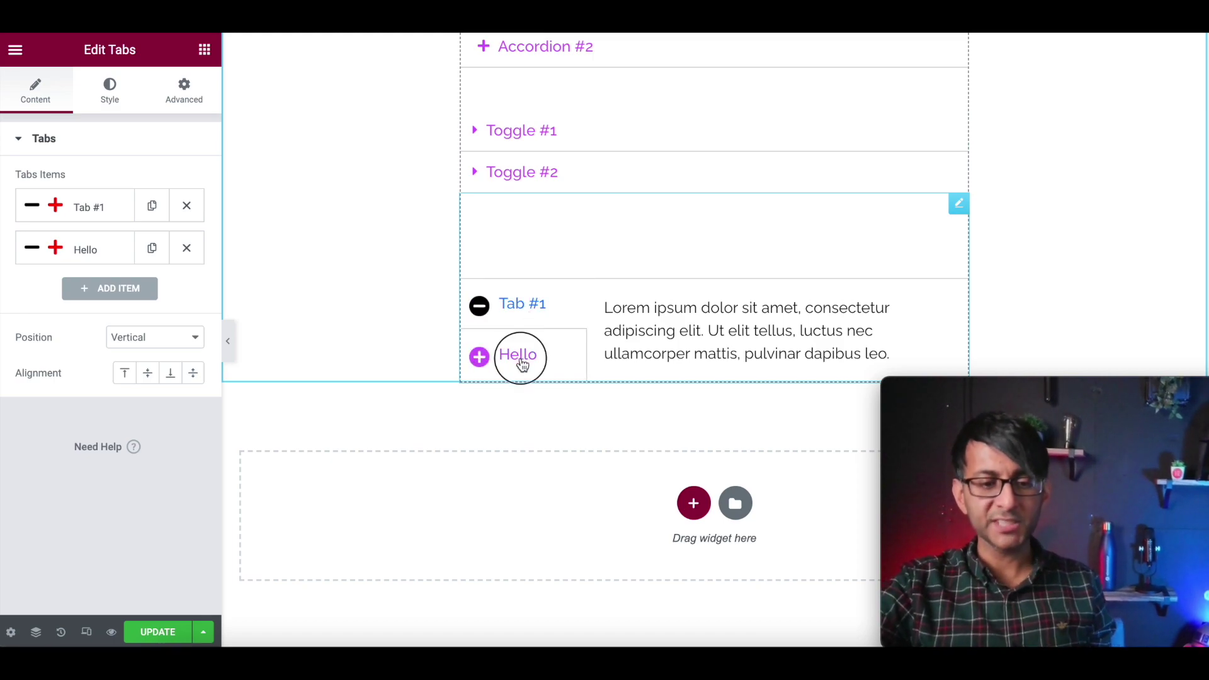
pyautogui.click(539, 312)
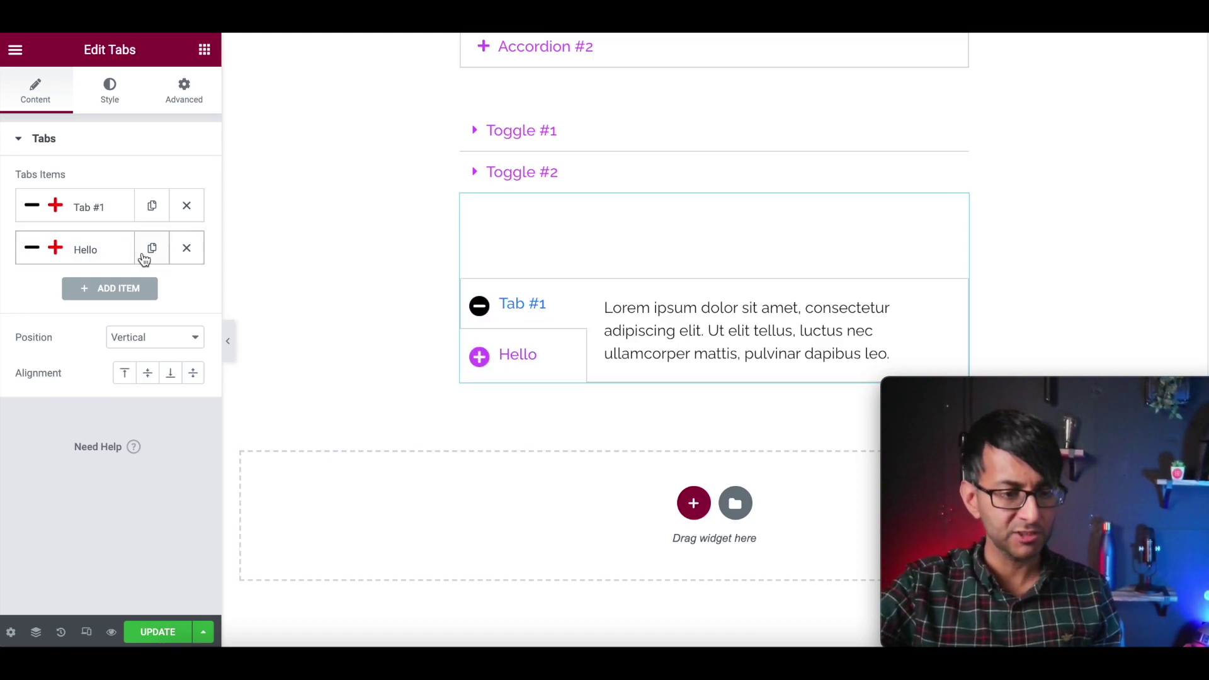
# Duplicate the Hello tab twice and cycle through all four tabs, ending on Tab #1.
pyautogui.click(150, 250)
pyautogui.click(152, 292)
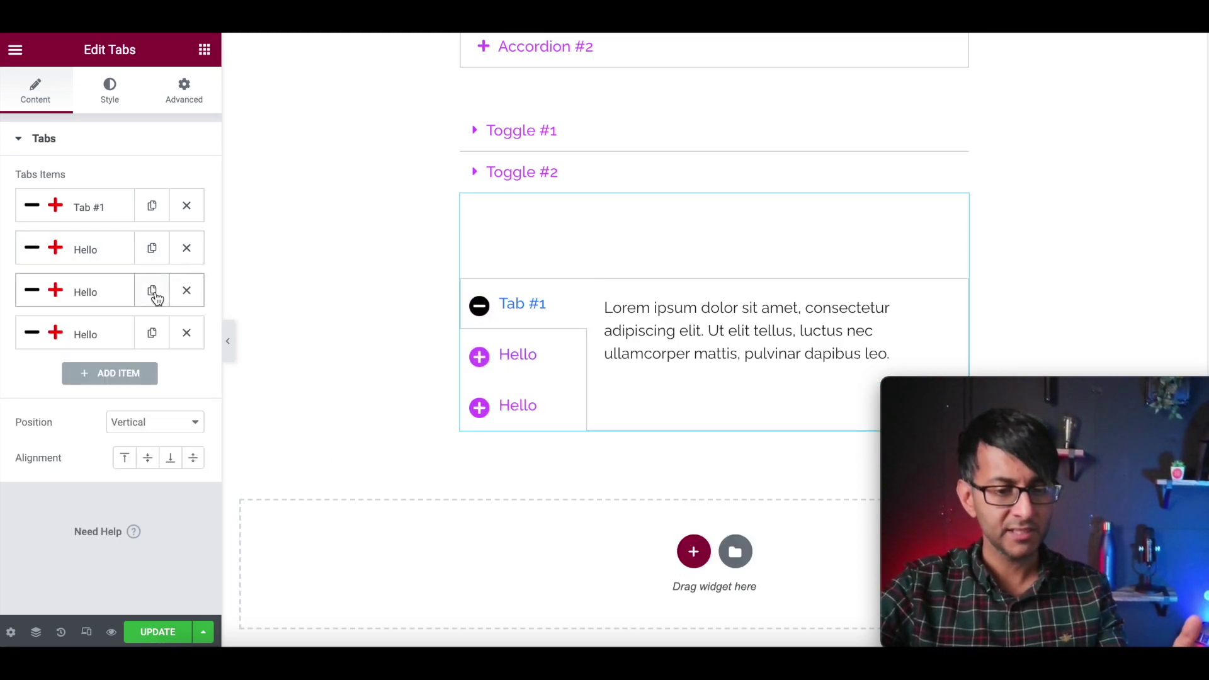
pyautogui.click(526, 409)
pyautogui.click(532, 306)
pyautogui.click(520, 442)
pyautogui.click(529, 354)
pyautogui.click(530, 307)
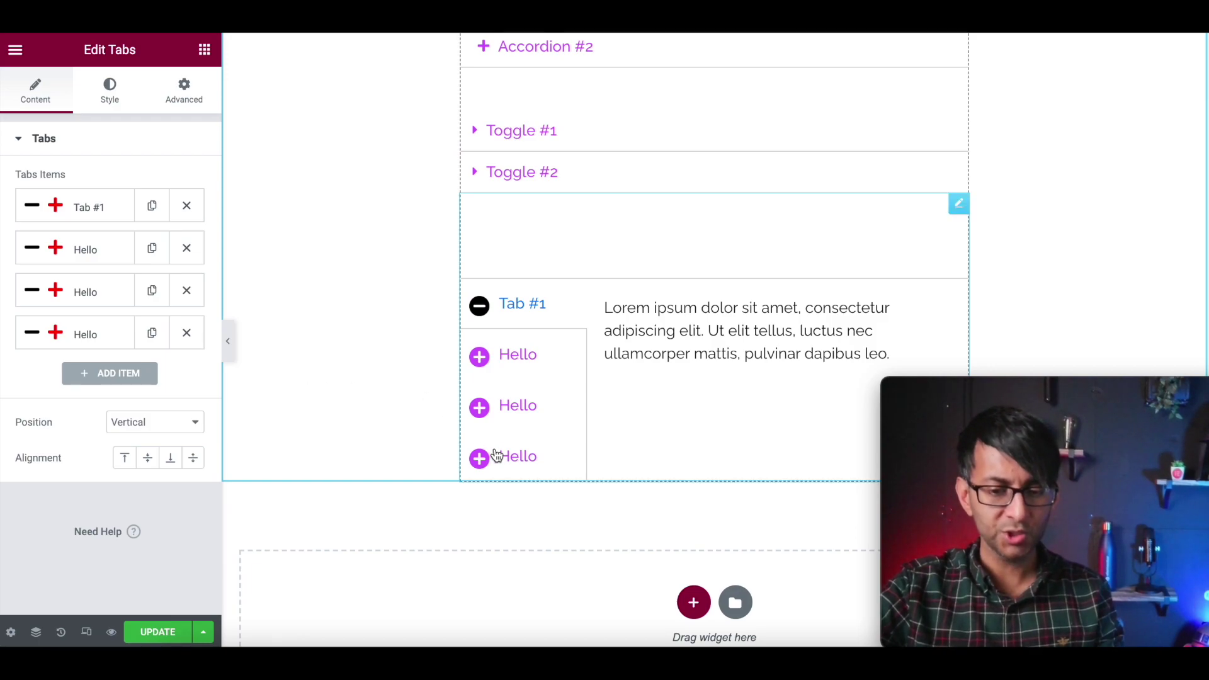
pyautogui.click(558, 445)
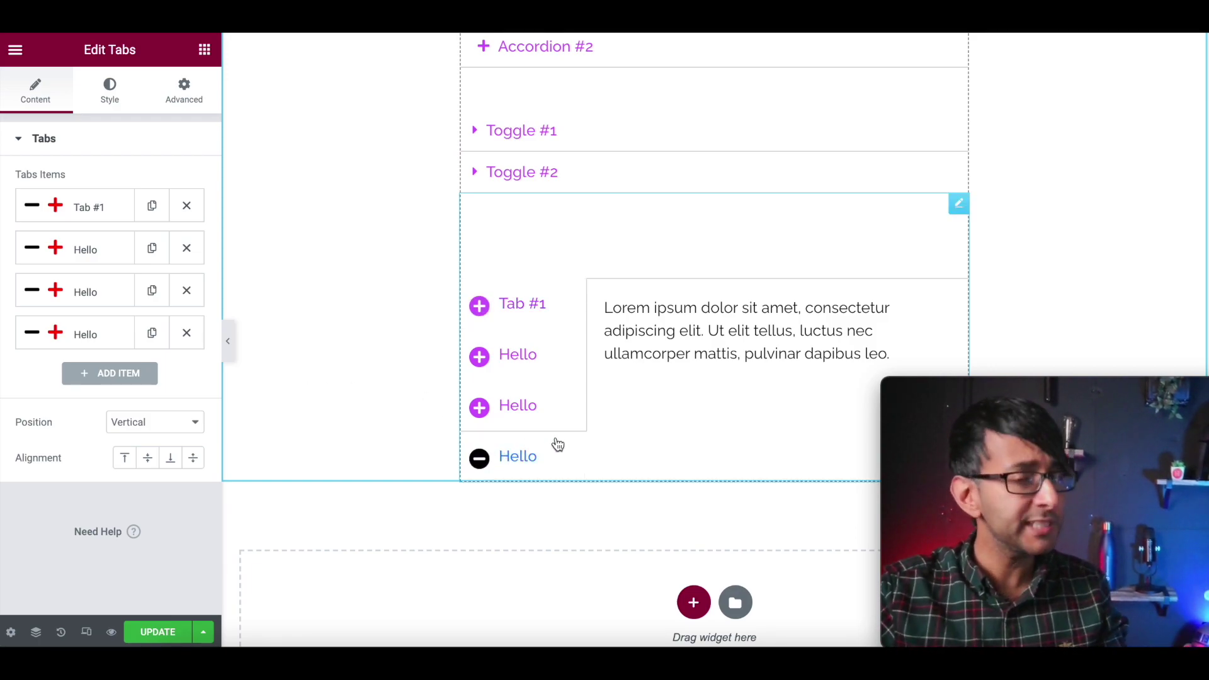
pyautogui.click(548, 310)
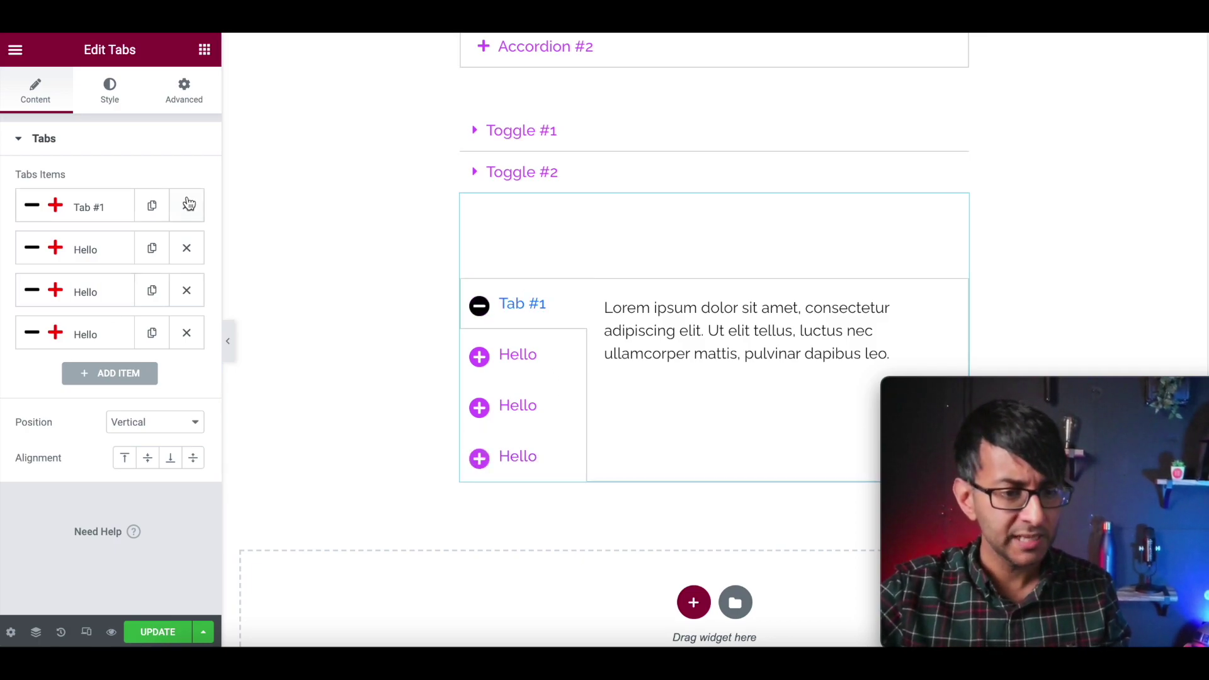
# Expand the Tabs widget's Advanced Custom CSS and widen the settings panel to read the rules.
pyautogui.click(184, 92)
pyautogui.scroll(-4, 160, 285)
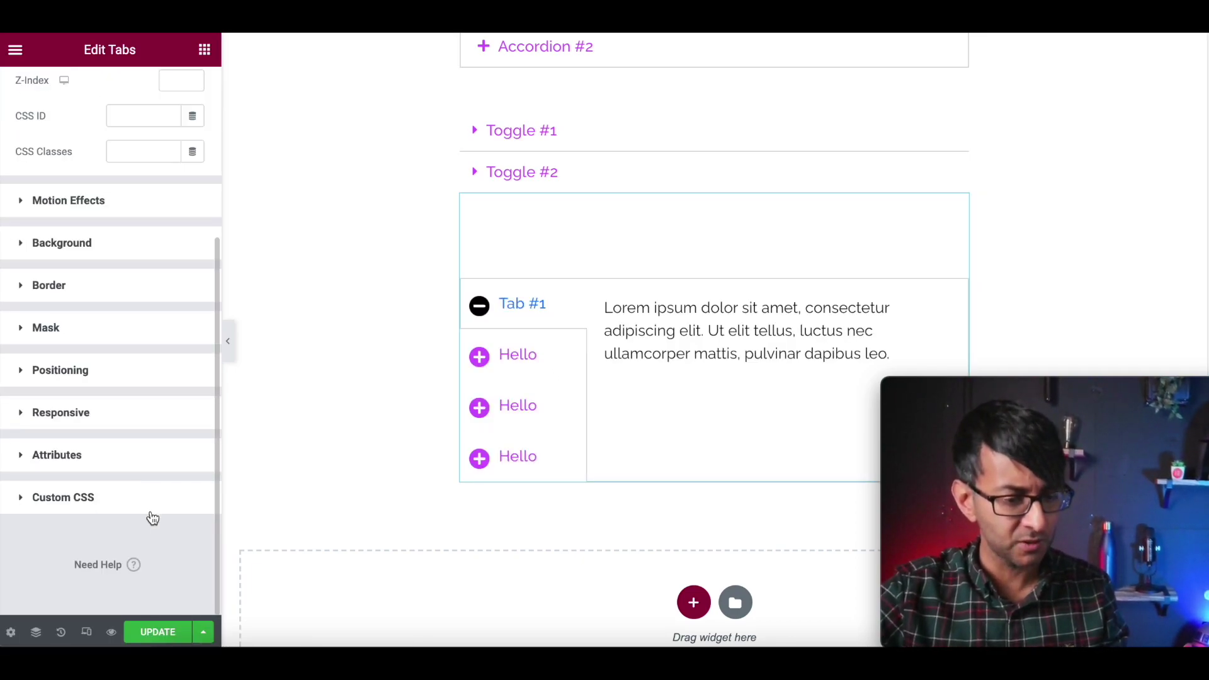
pyautogui.click(87, 499)
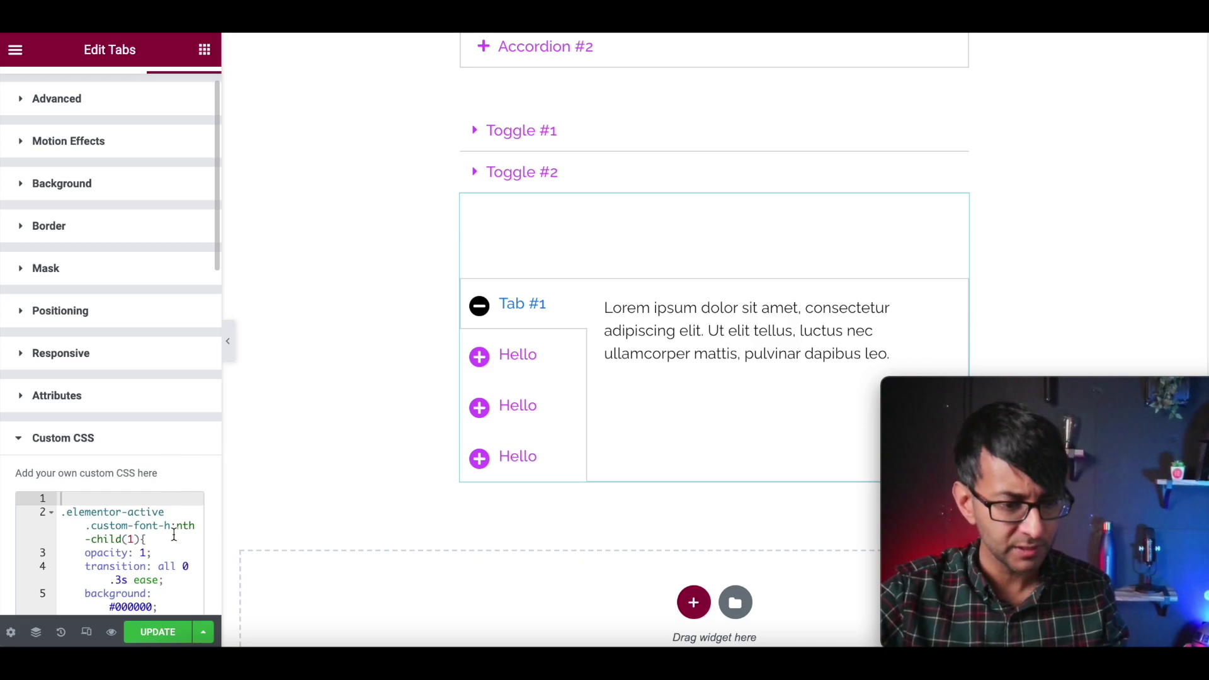
pyautogui.scroll(-7, 173, 534)
pyautogui.moveTo(219, 383); pyautogui.dragTo(443, 381)
pyautogui.scroll(-1, 219, 325)
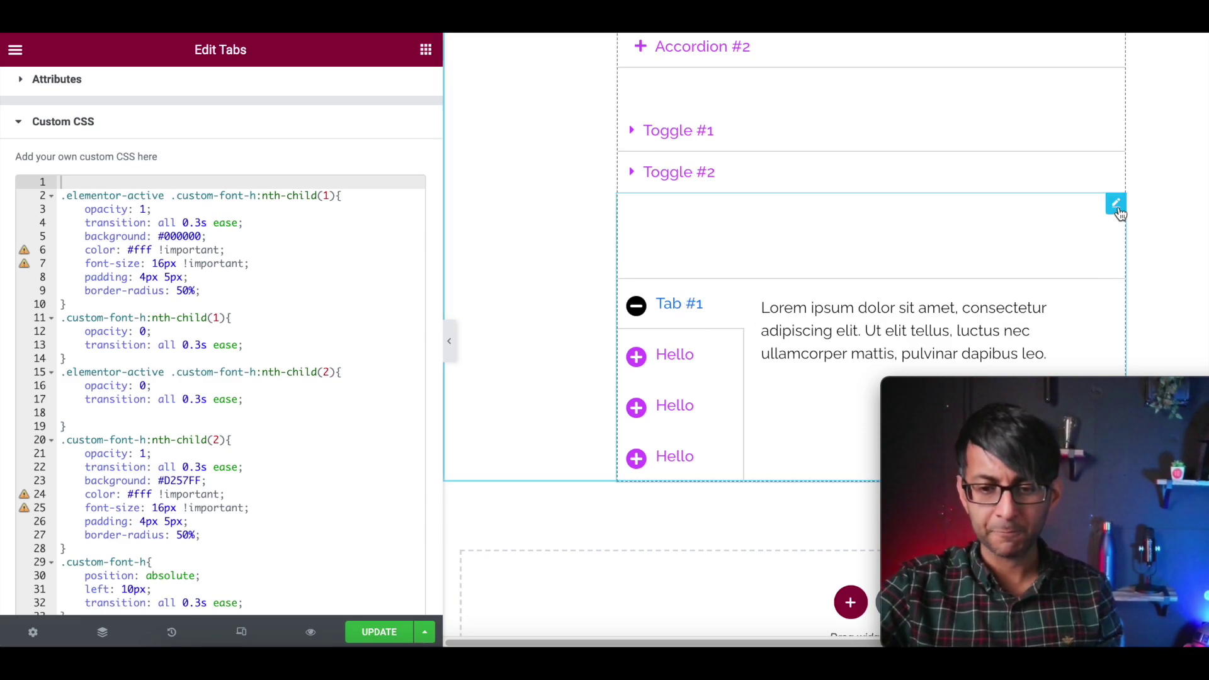
pyautogui.scroll(4, 22, 163)
pyautogui.scroll(6, 22, 164)
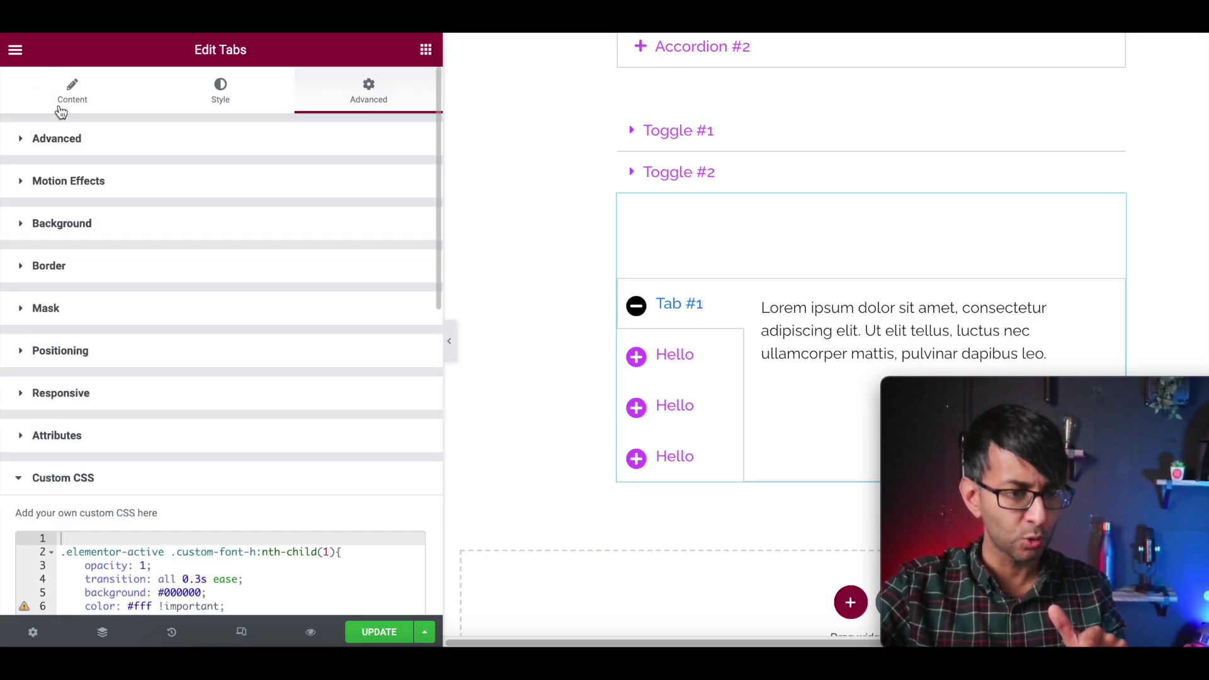
# Change the minus icon colour in Tab #1's title from 000000 to 0000FF.
pyautogui.click(72, 99)
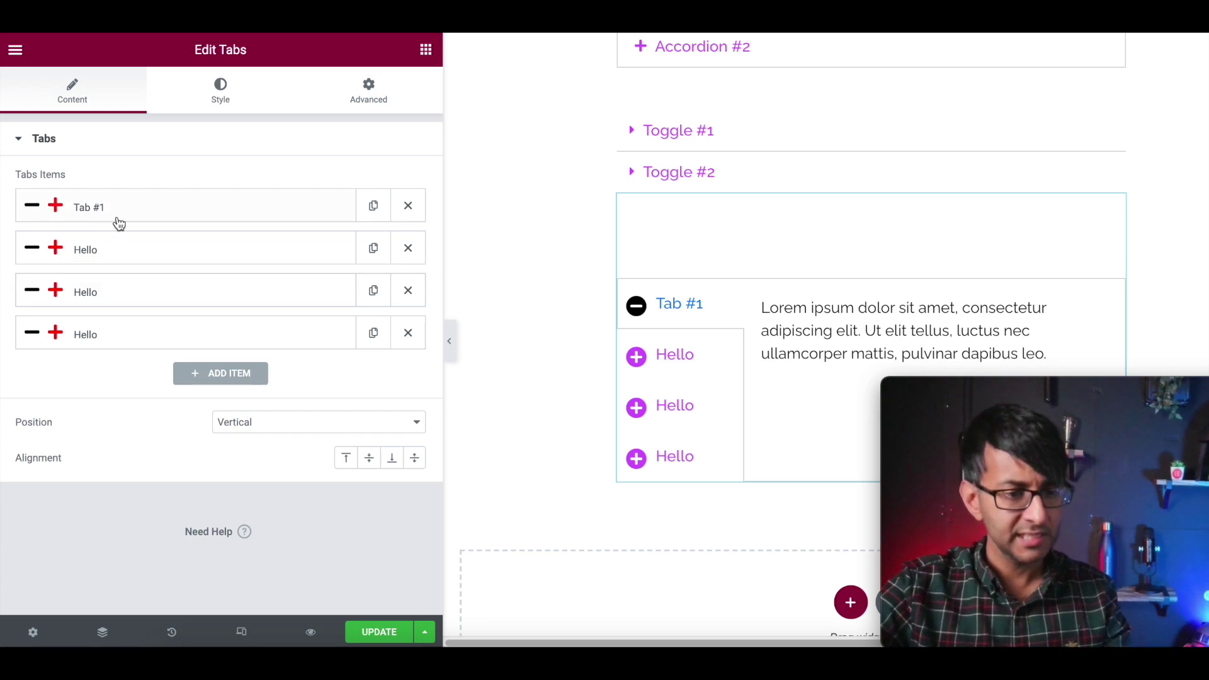
pyautogui.click(125, 213)
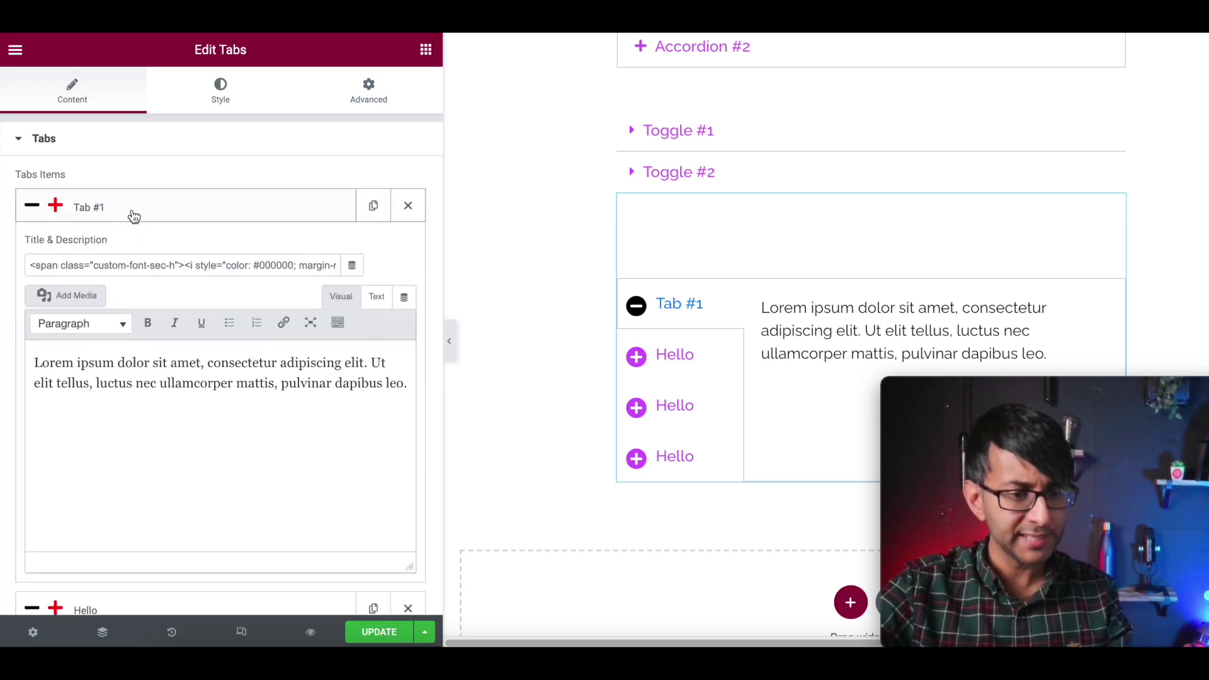
pyautogui.doubleClick(286, 265)
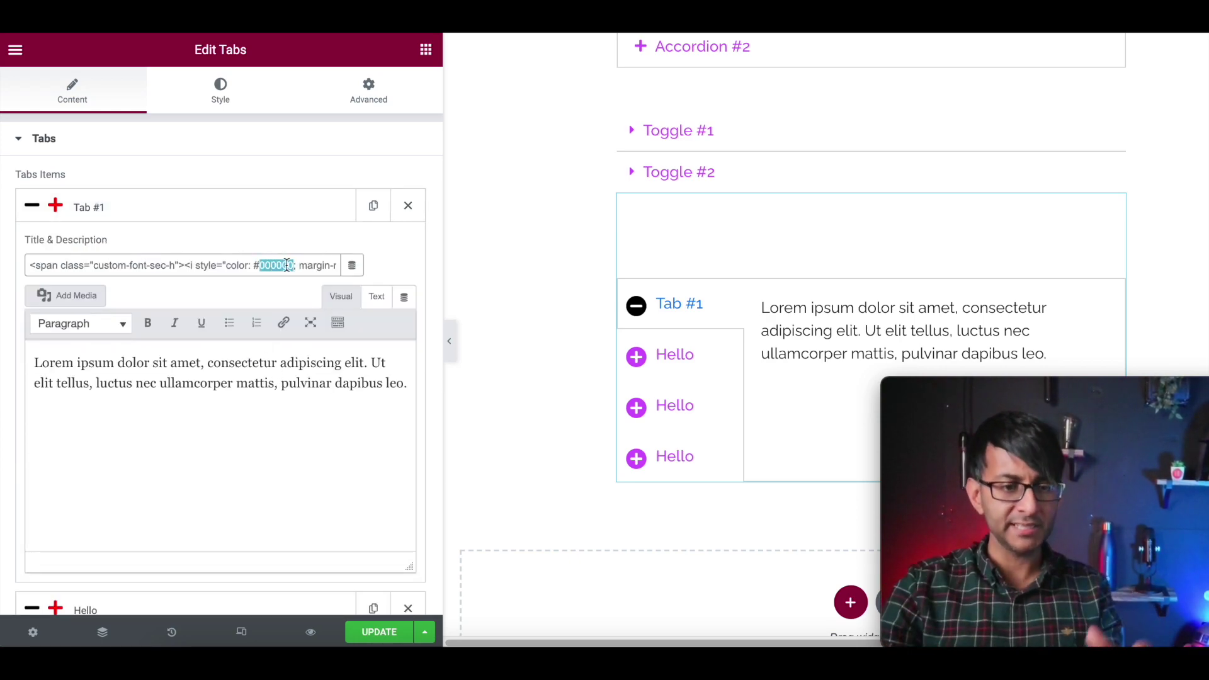
pyautogui.write('0000')
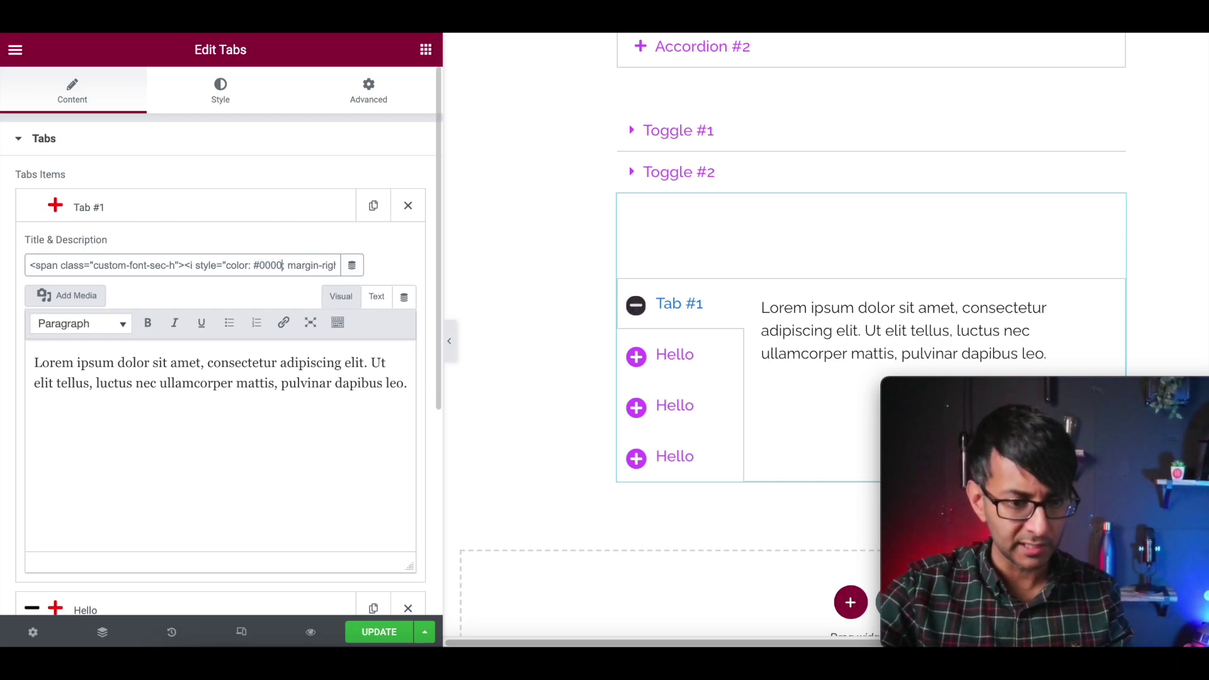
pyautogui.write('FF')
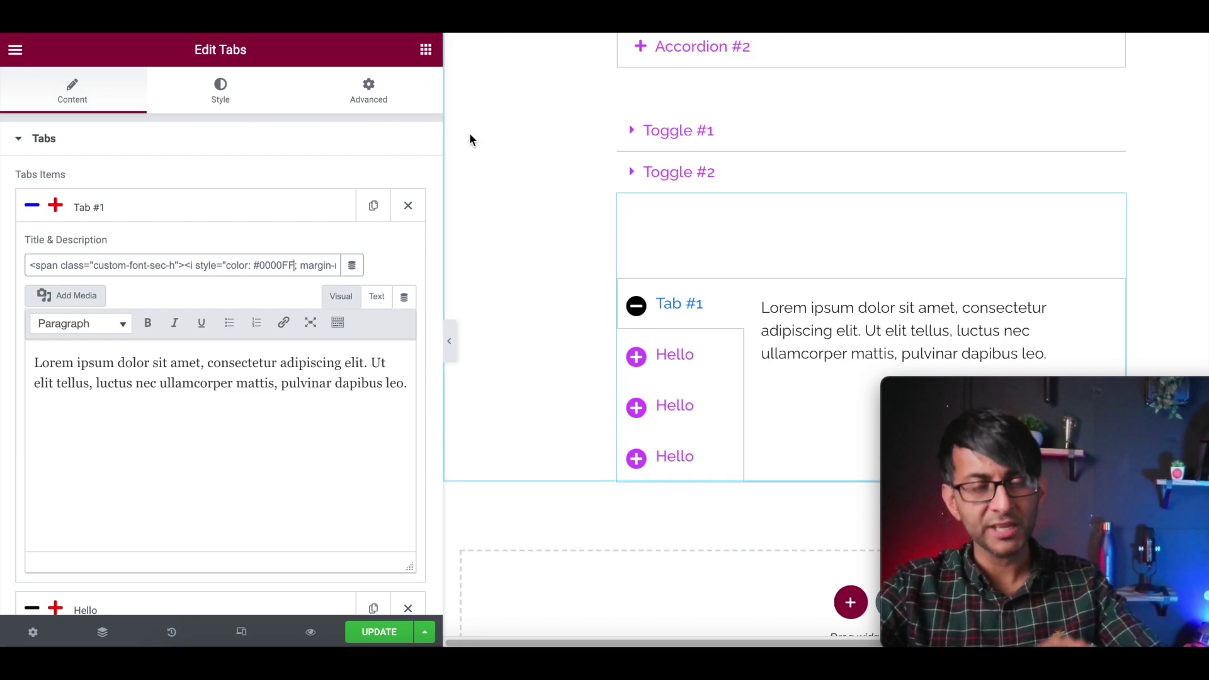
# Select the plus icon's FF0000 colour code, then return to the widget library.
pyautogui.moveTo(277, 265); pyautogui.dragTo(319, 265)
pyautogui.doubleClick(259, 266)
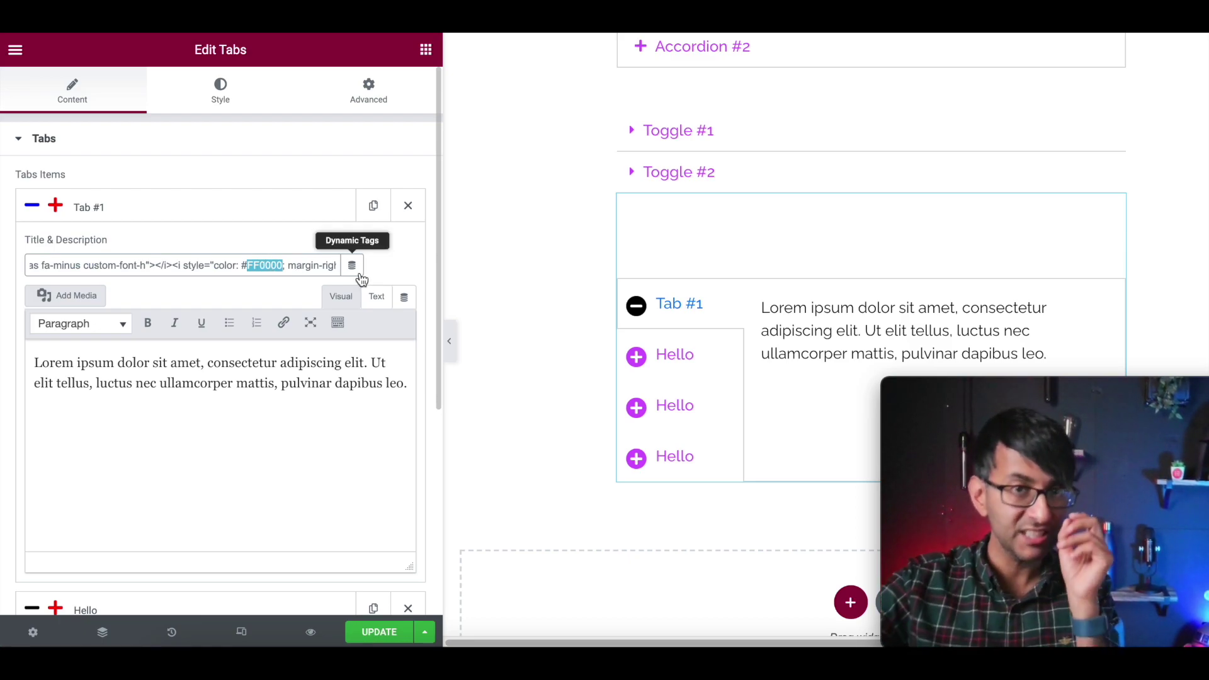
pyautogui.click(425, 50)
# Reopen the Tabs widget's Advanced Custom CSS and select the active icon's #000000 background.
pyautogui.scroll(-10, 217, 443)
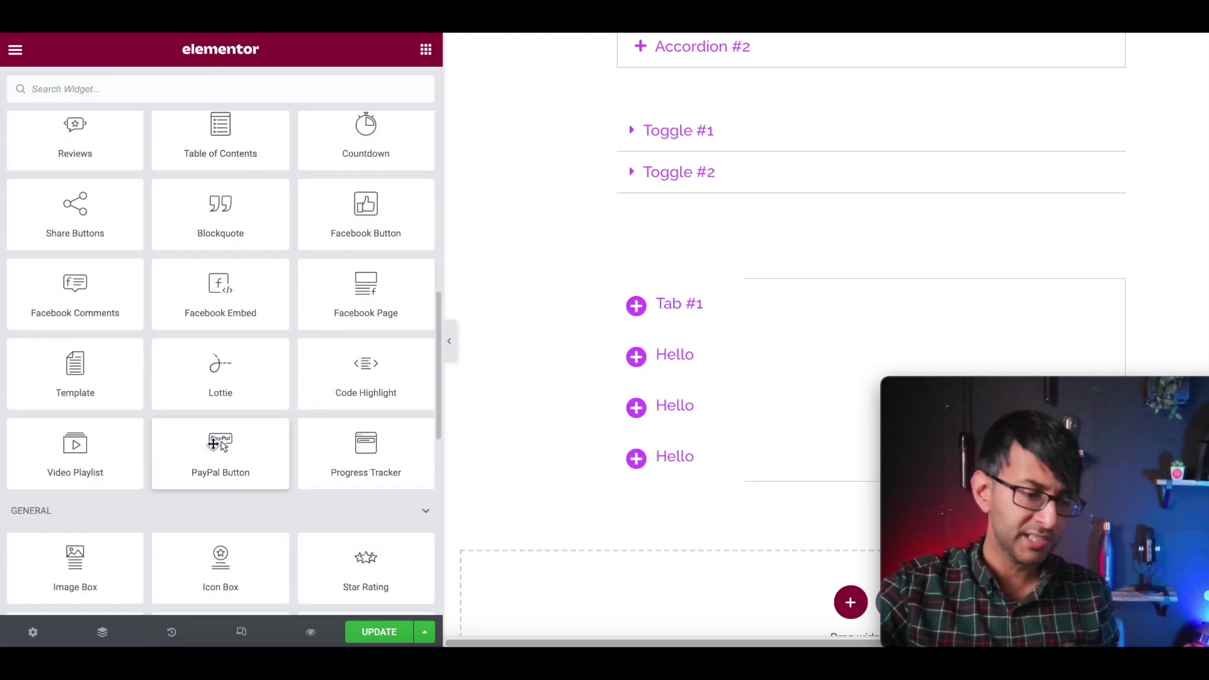
pyautogui.scroll(10, 283, 390)
pyautogui.click(750, 372)
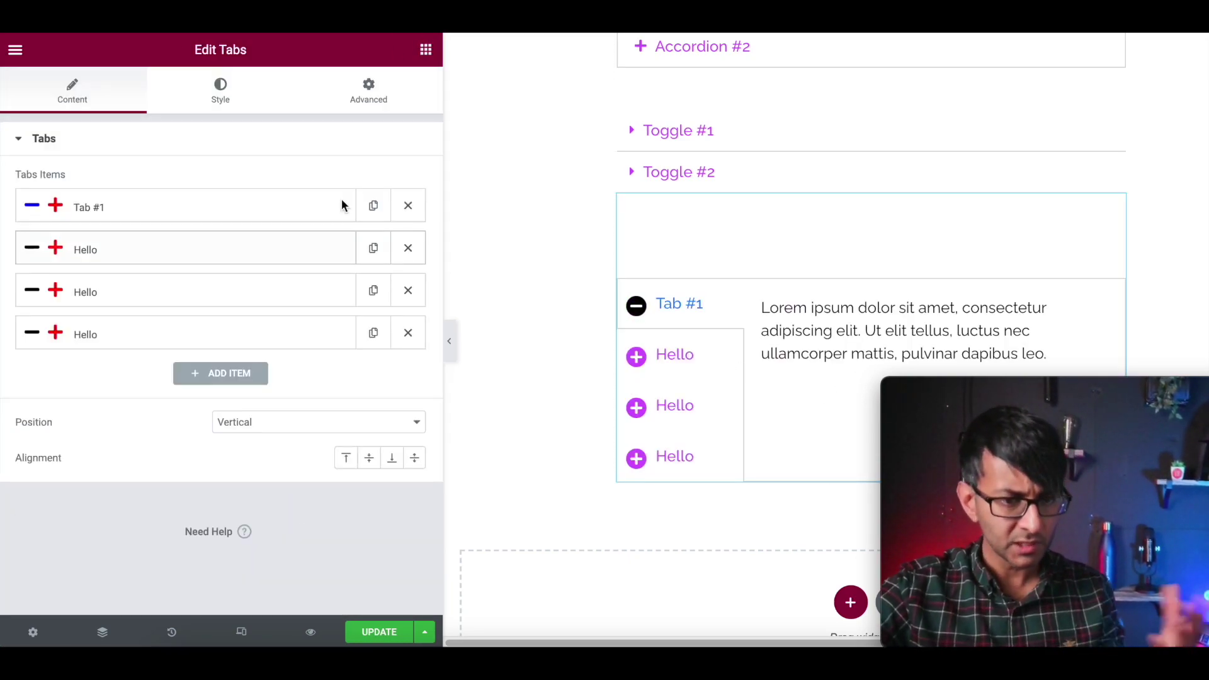
pyautogui.click(381, 94)
pyautogui.scroll(-4, 264, 428)
pyautogui.click(194, 503)
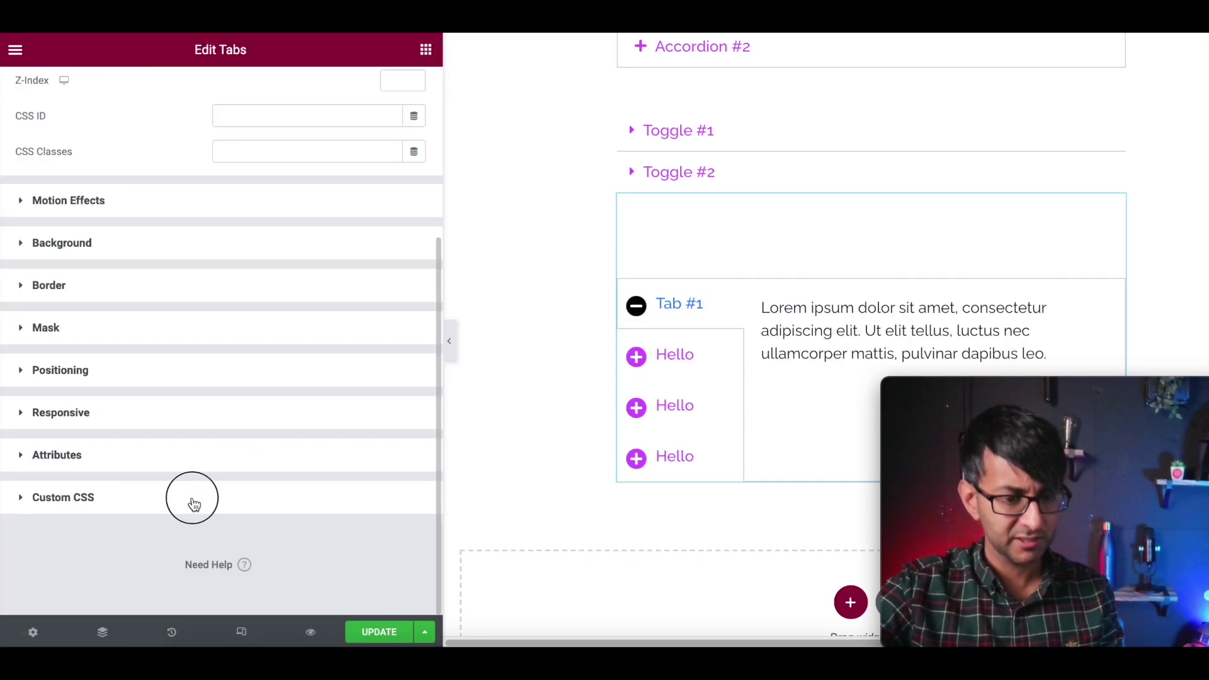
pyautogui.scroll(-2, 470, 417)
pyautogui.scroll(-1, 256, 489)
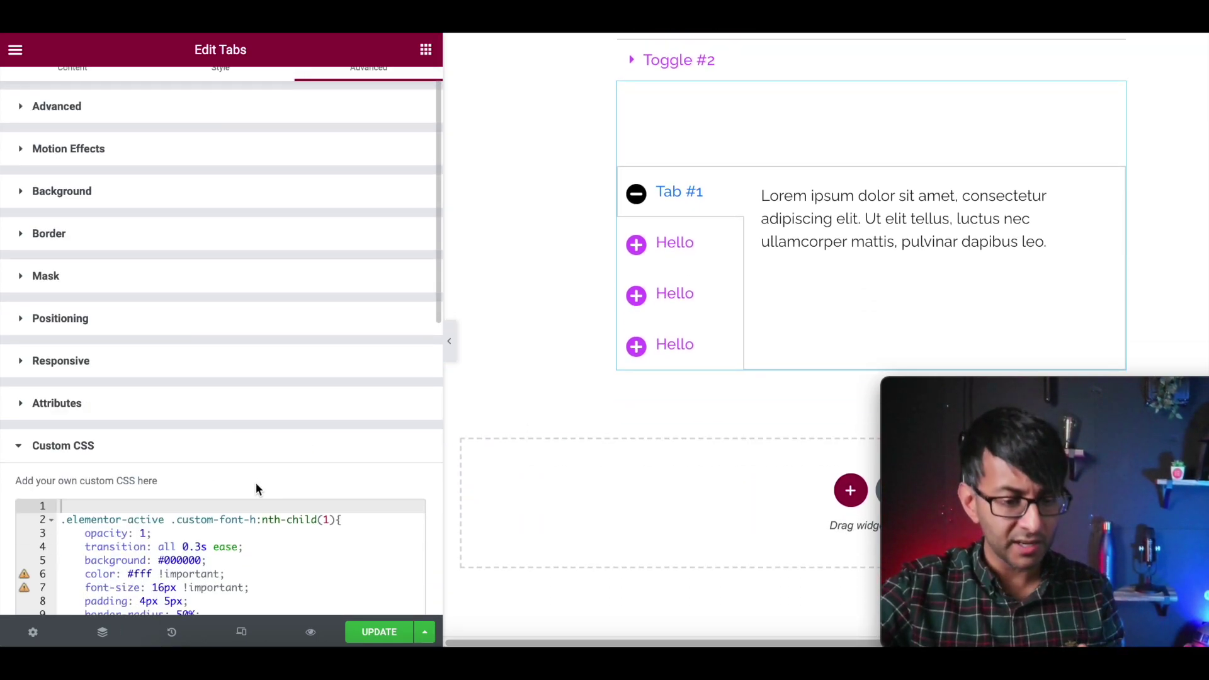
pyautogui.scroll(-6, 256, 489)
pyautogui.doubleClick(186, 144)
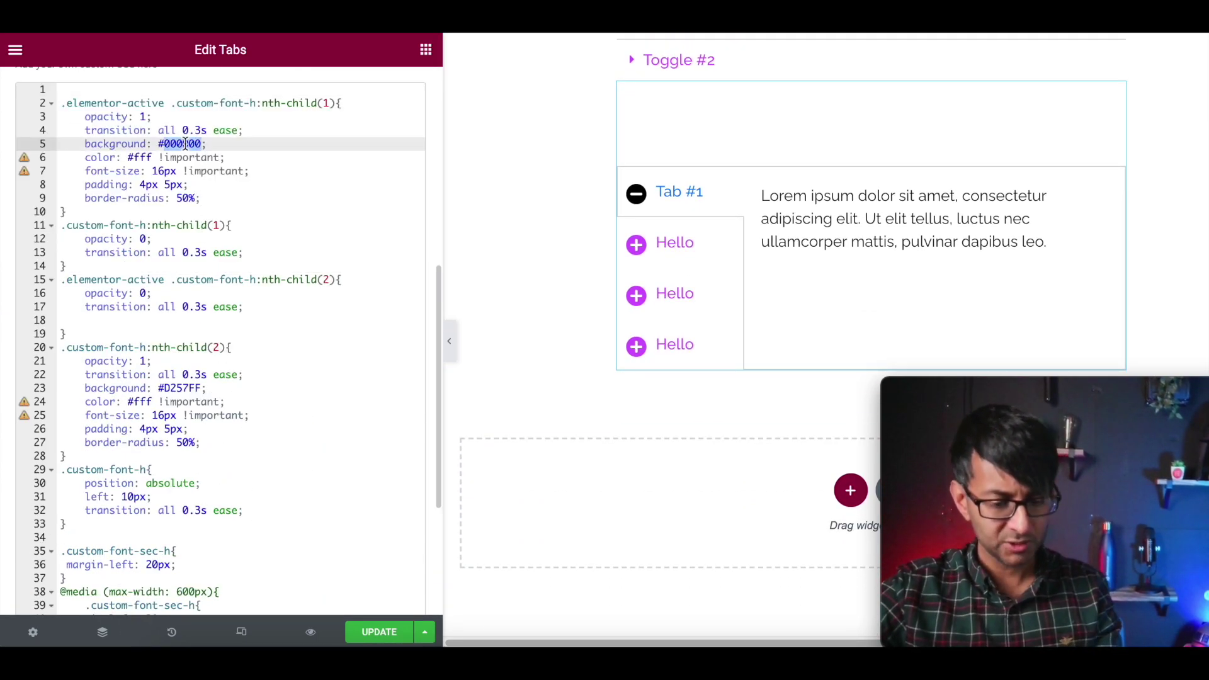
# Change the active icon's CSS background from #000000 to #0000FF and check it on Tab #1.
pyautogui.write('#f')
pyautogui.press('BackSpace')
pyautogui.write('oo')
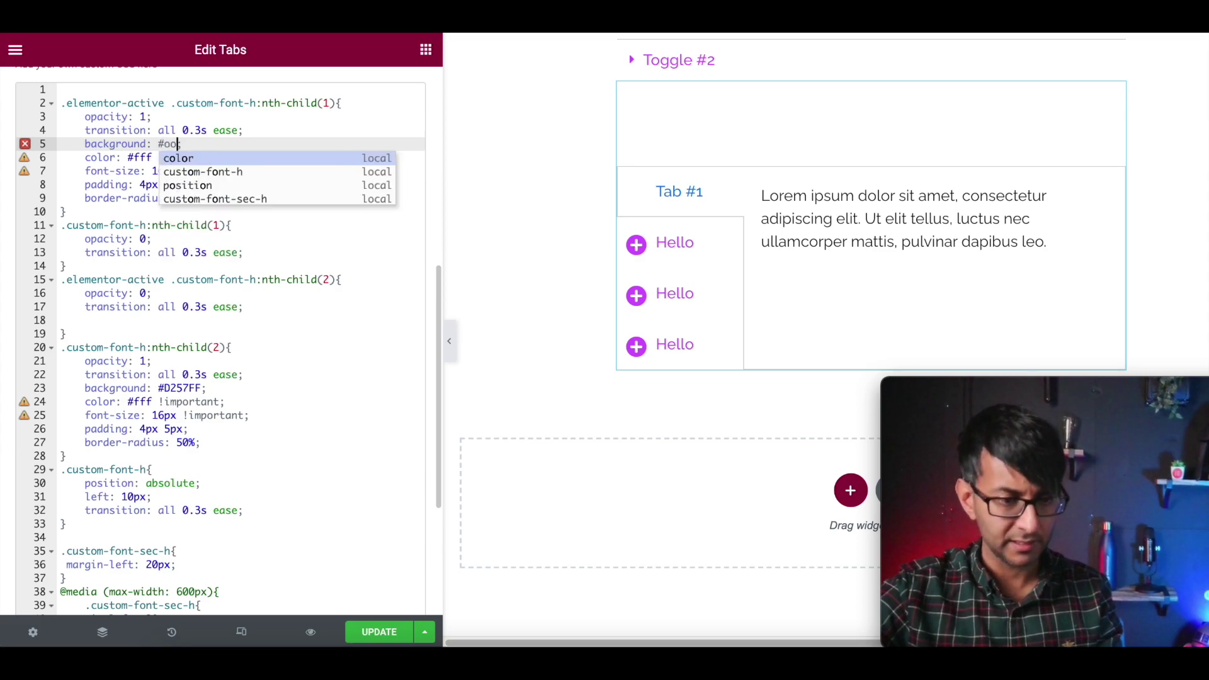
pyautogui.write('FF')
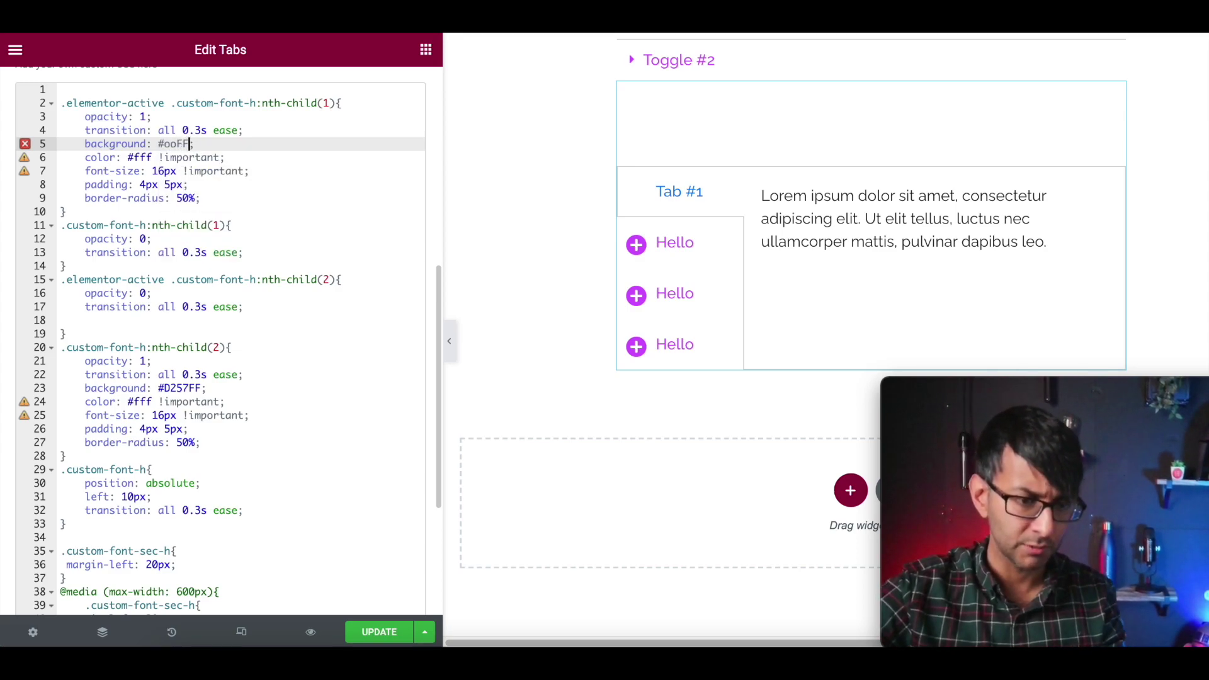
pyautogui.press('BackSpace')
pyautogui.press('BackSpace')
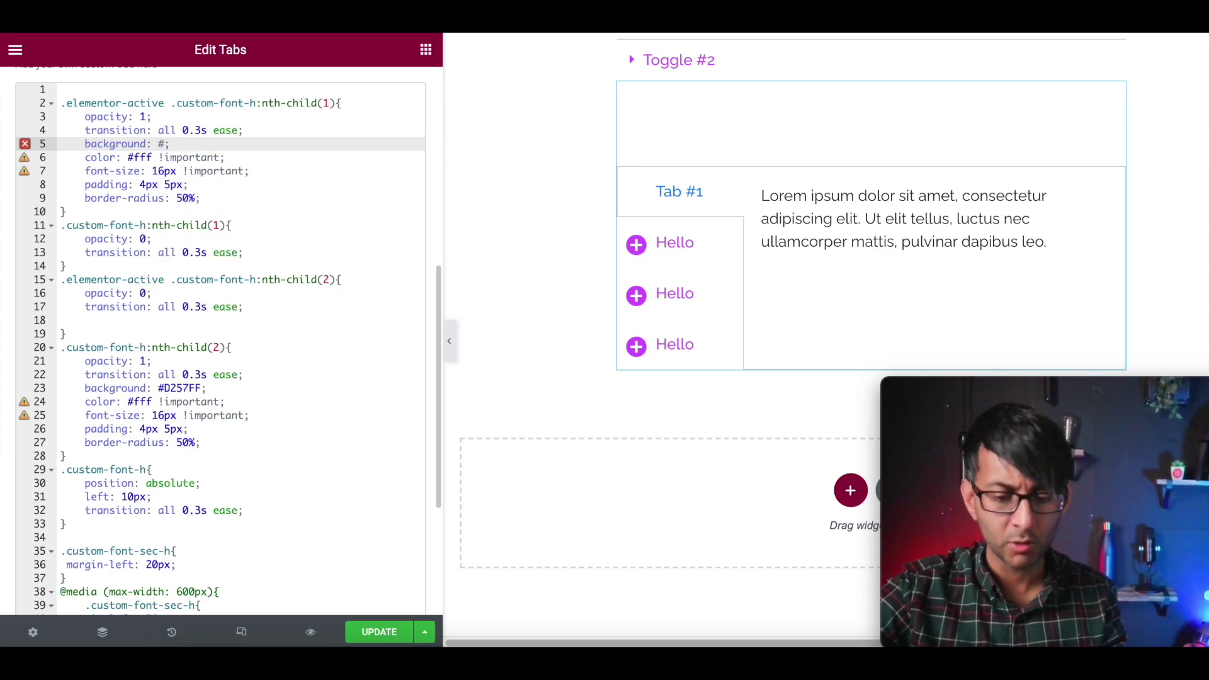
pyautogui.write('0000FF')
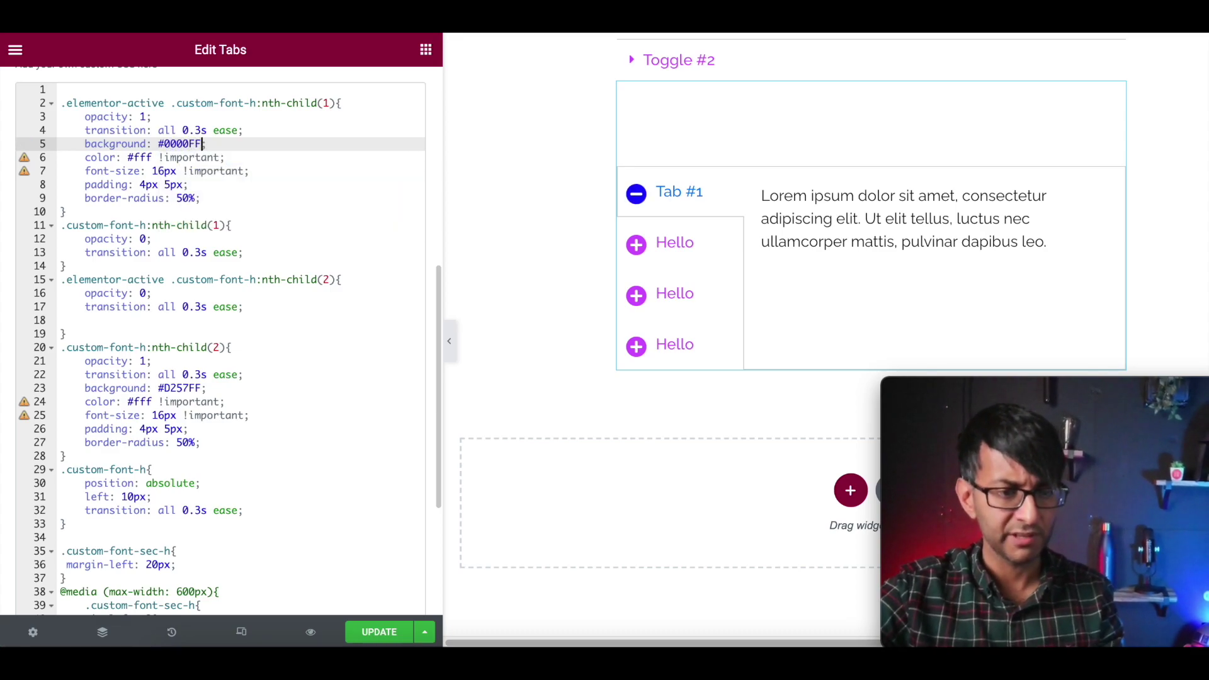
pyautogui.click(685, 240)
pyautogui.click(683, 210)
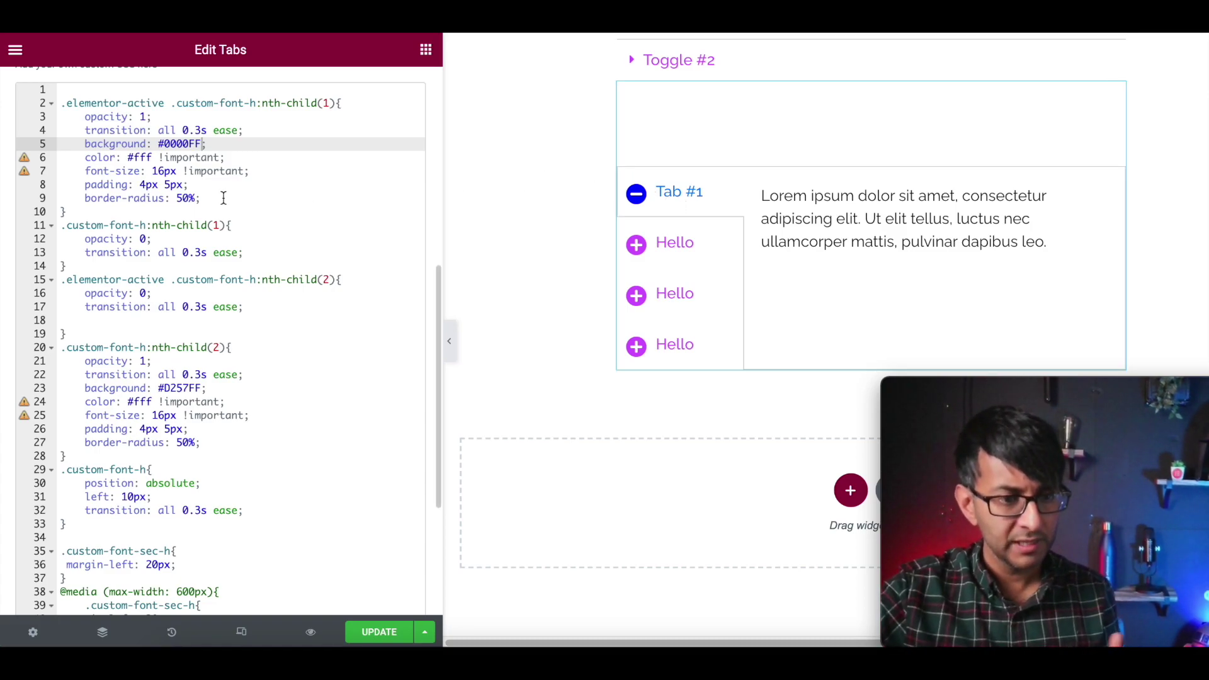
# Test padding and border-radius edits, keeping the icon's 4px padding and 50% rounding.
pyautogui.click(144, 184)
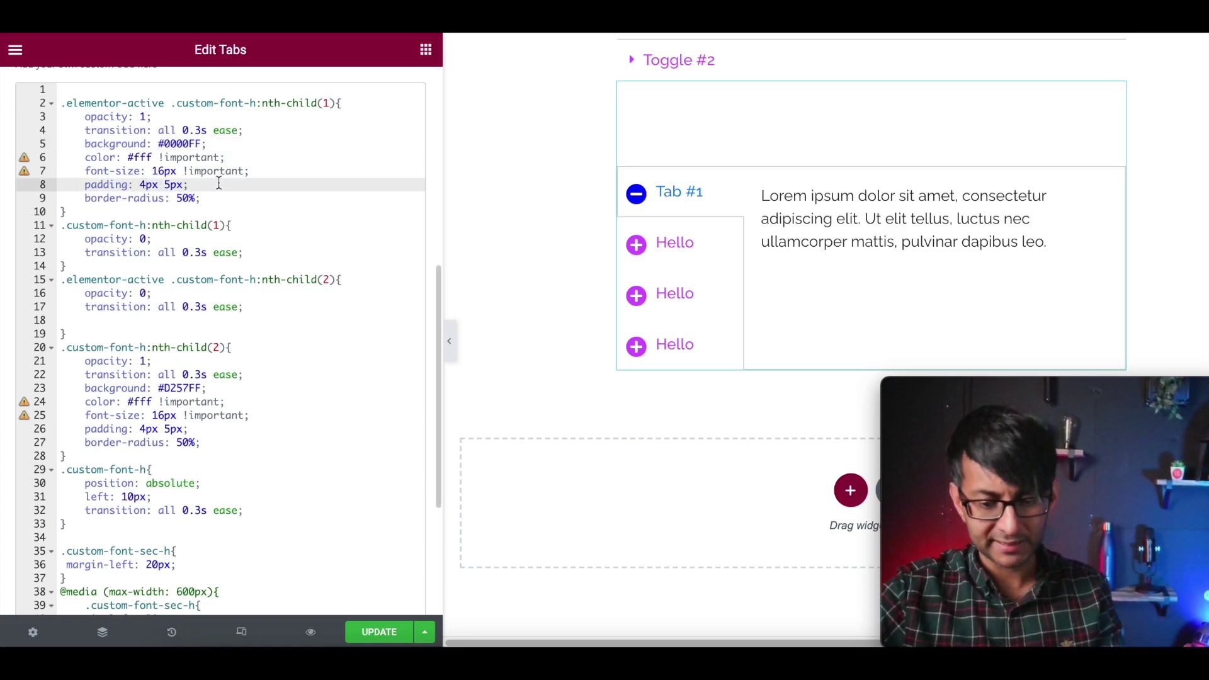
pyautogui.write('0')
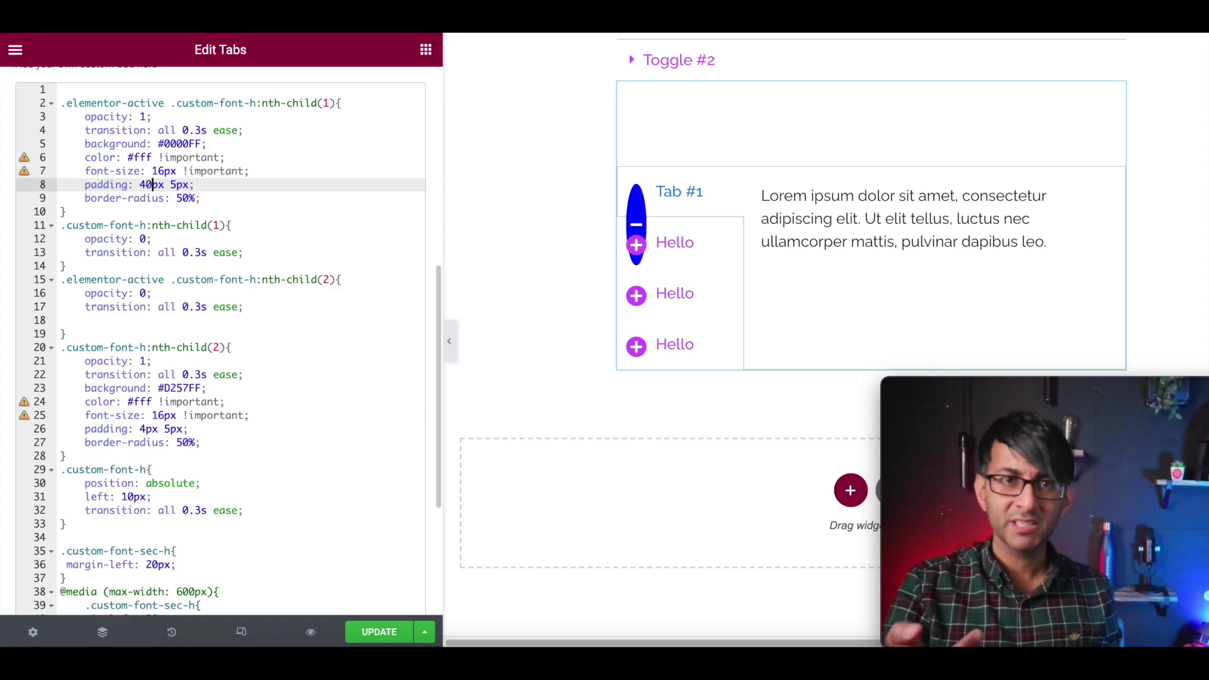
pyautogui.press('BackSpace')
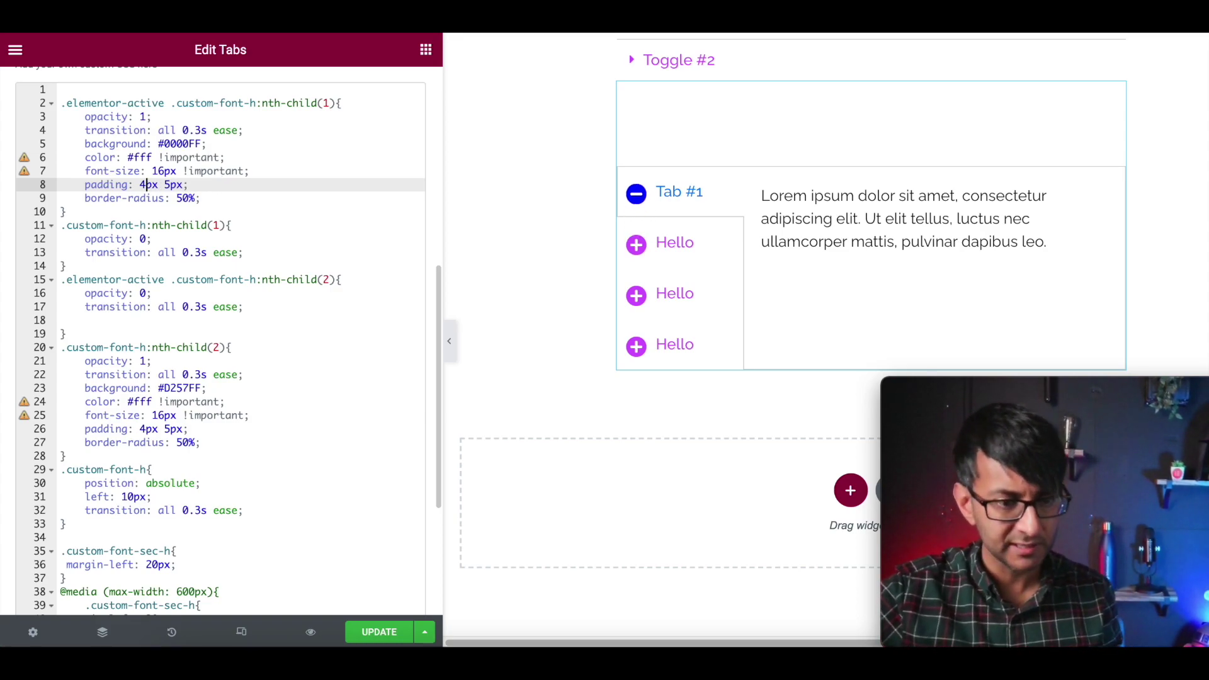
pyautogui.click(185, 198)
pyautogui.press('BackSpace')
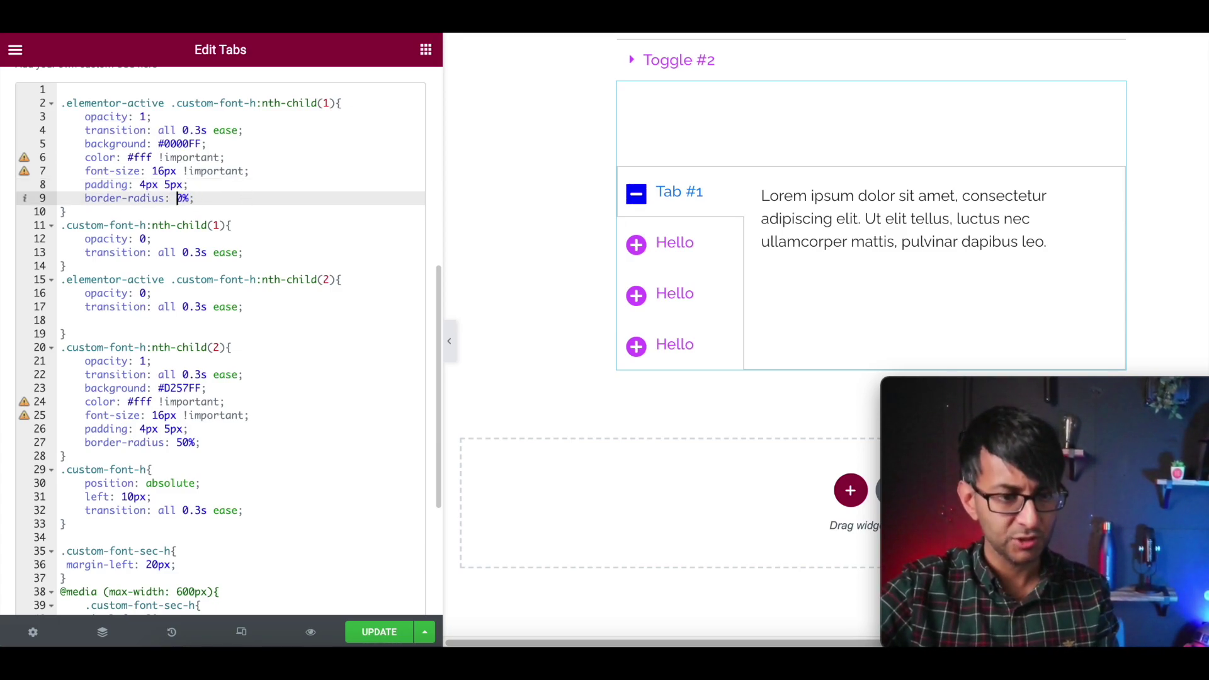
pyautogui.write('5')
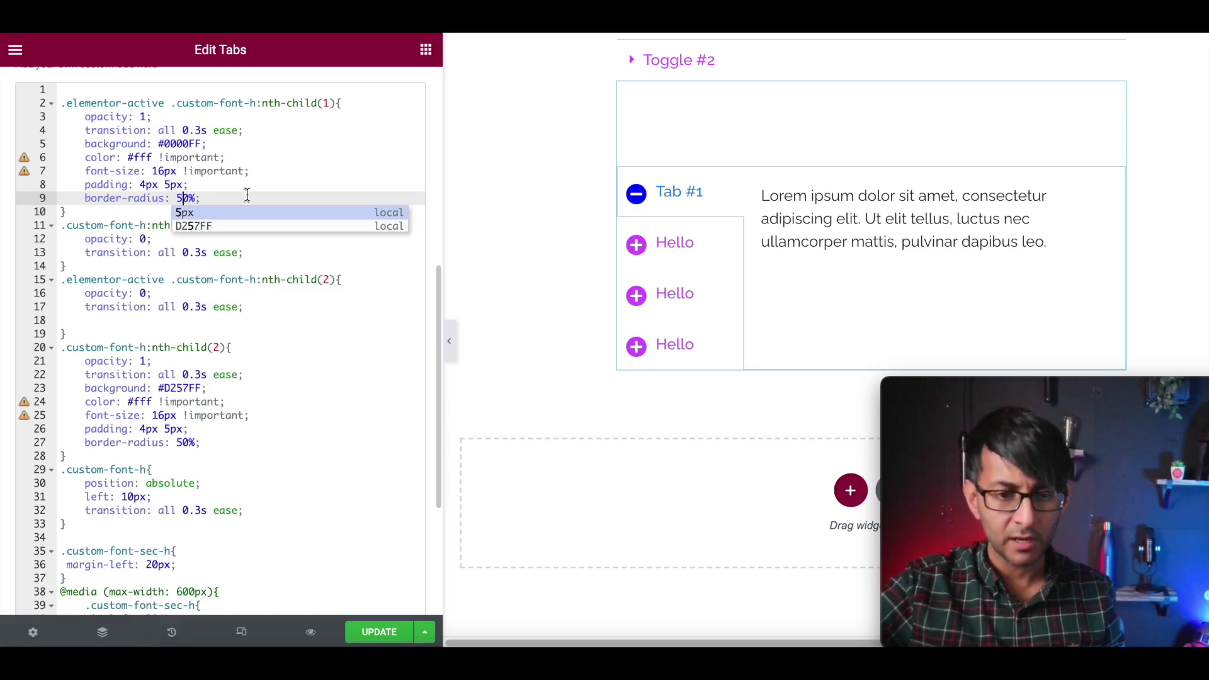
pyautogui.click(265, 301)
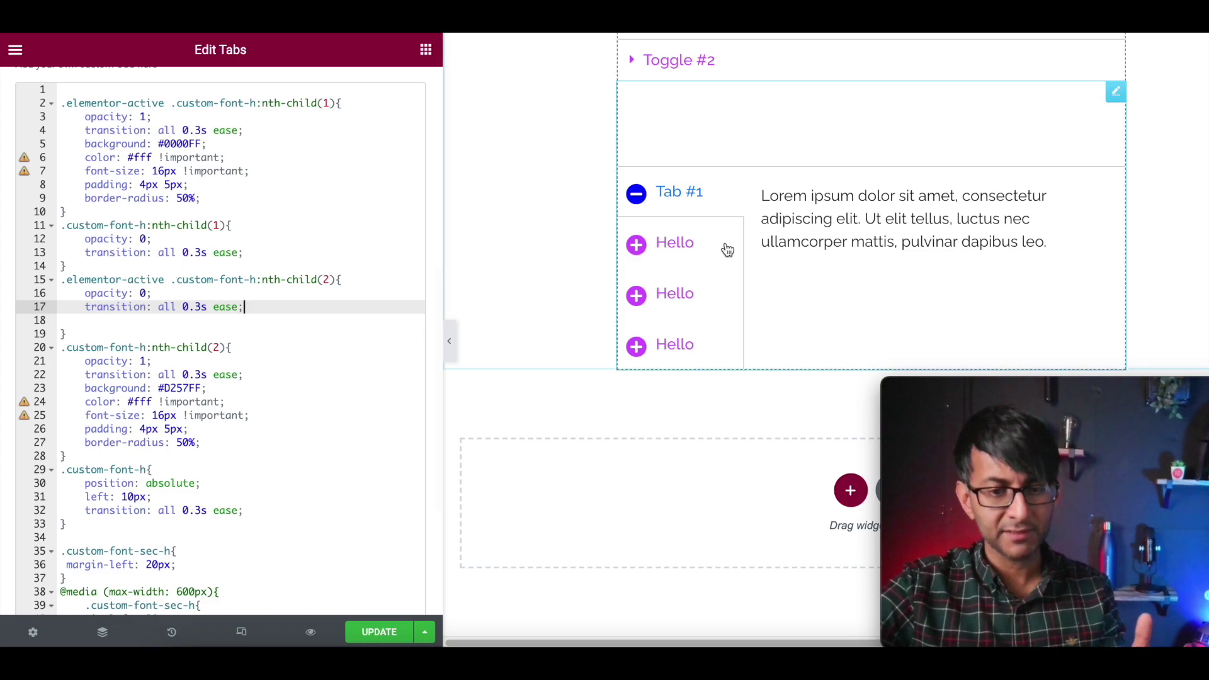
# Switch between Tab #1 and the Hello tabs to compare the icons.
pyautogui.click(685, 243)
pyautogui.click(686, 202)
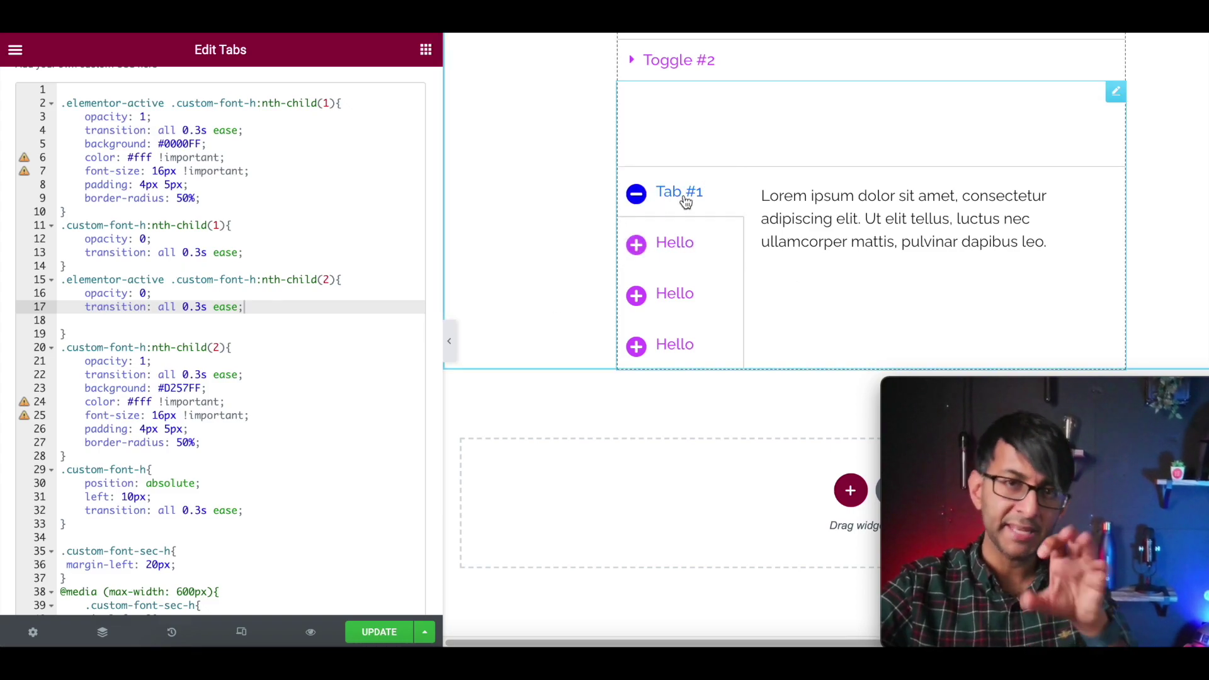
pyautogui.click(683, 255)
pyautogui.click(689, 198)
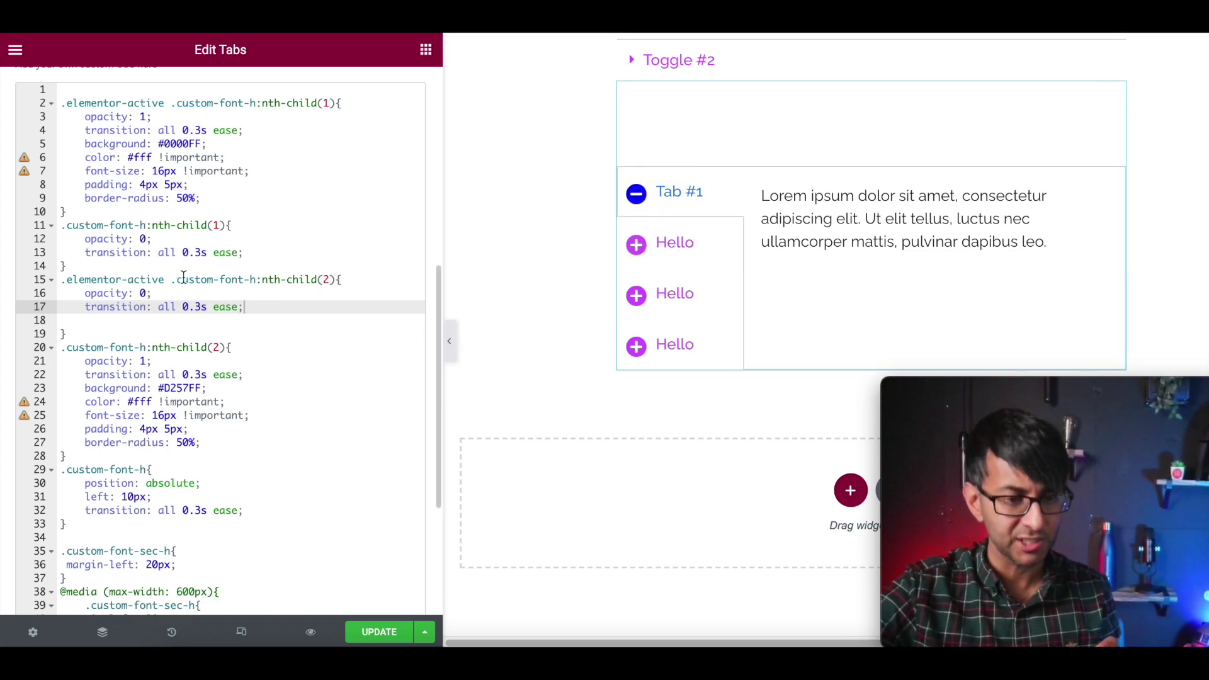
# Change the inactive tab icons' background in the nth-child(2) rule from #D257FF to #ff0000.
pyautogui.scroll(-1, 252, 372)
pyautogui.moveTo(227, 428); pyautogui.dragTo(287, 335)
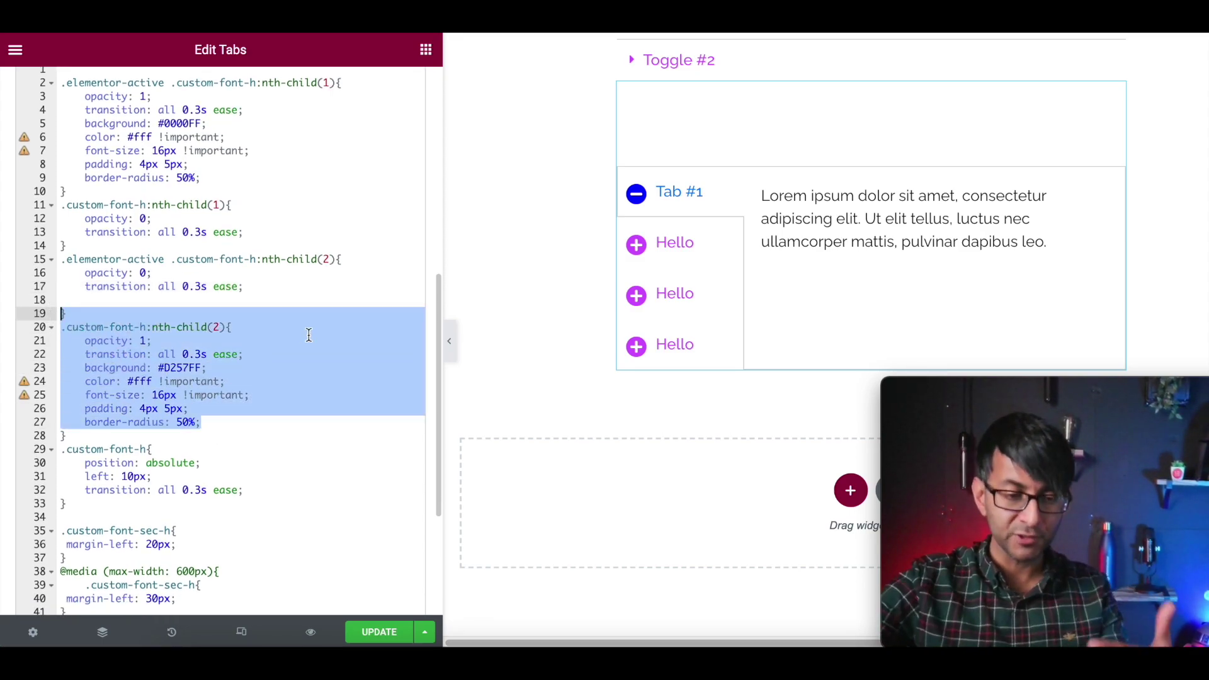
pyautogui.doubleClick(163, 369)
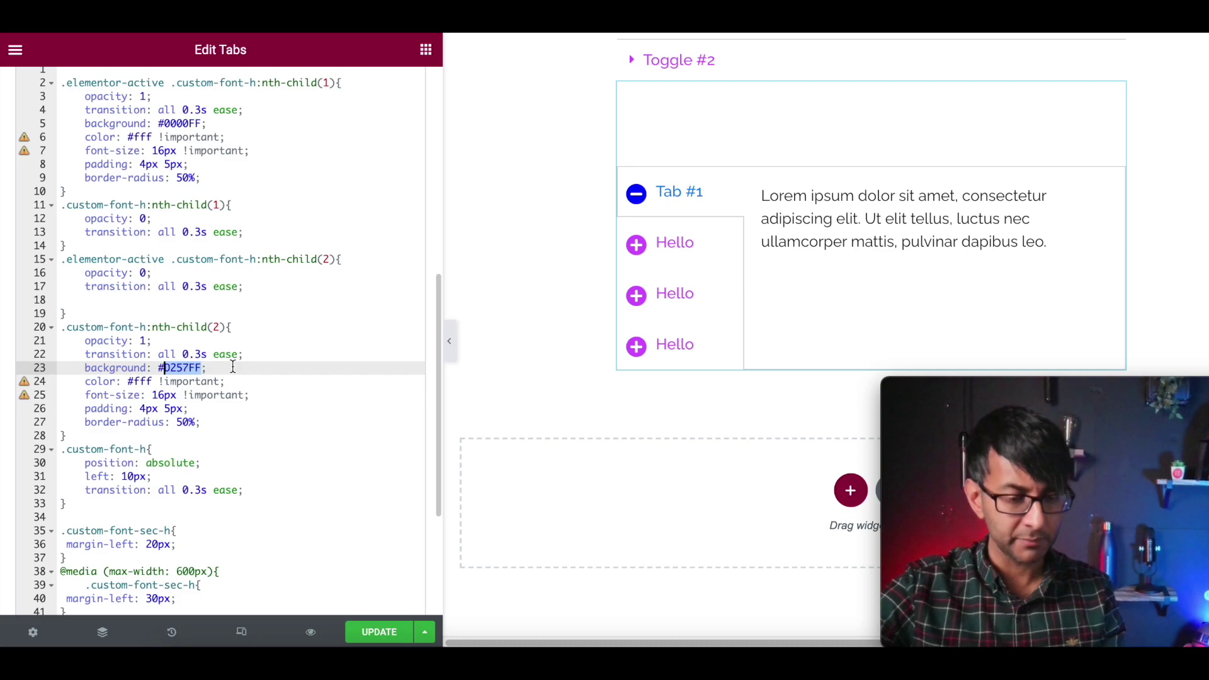
pyautogui.write('ff')
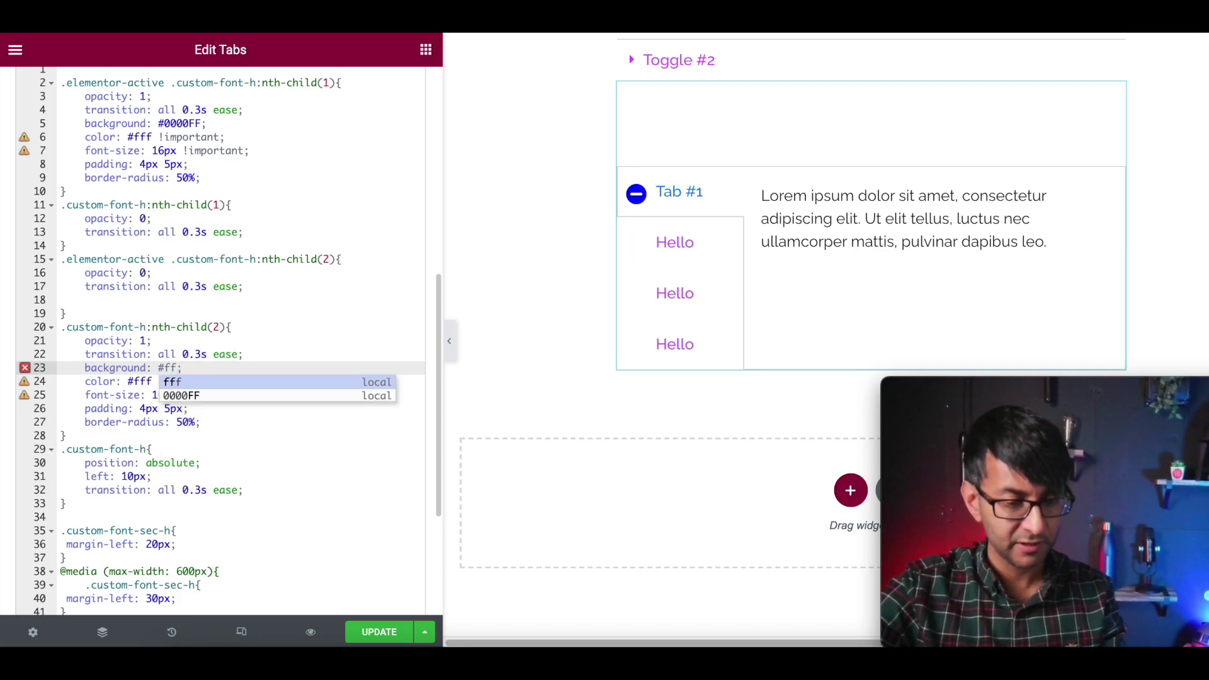
pyautogui.write('0000')
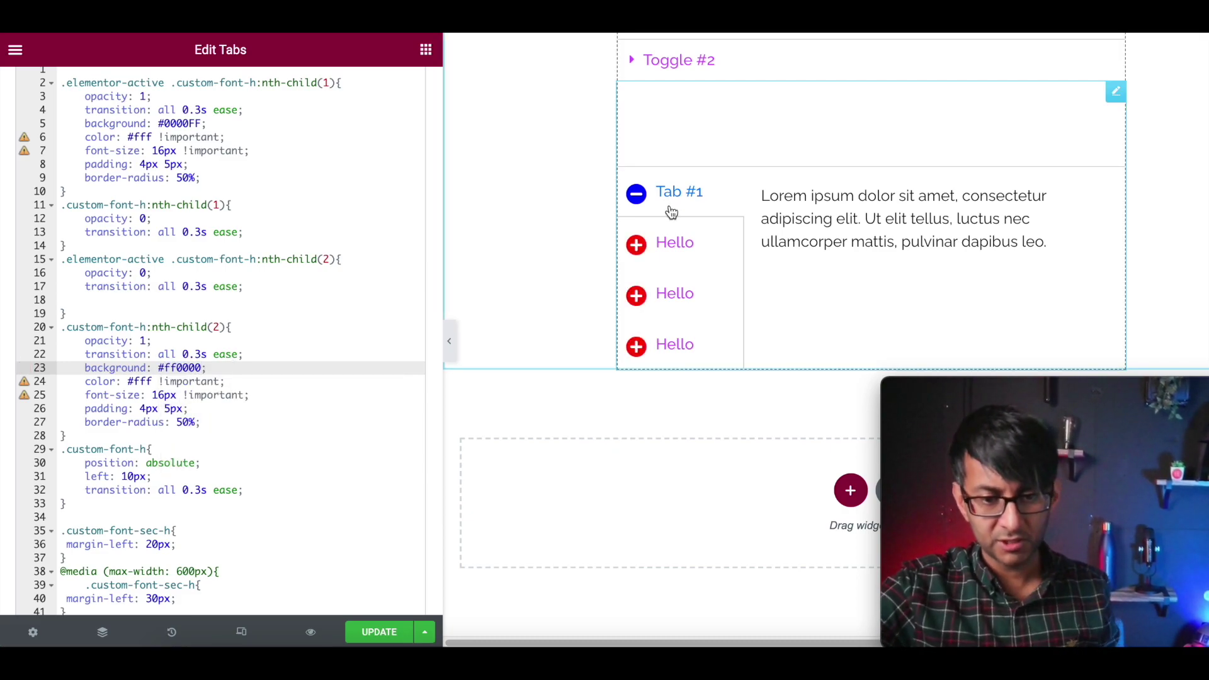
# Cycle through Tab #1 and the Hello tabs to verify the red plus icons.
pyautogui.click(670, 239)
pyautogui.click(682, 195)
pyautogui.click(678, 247)
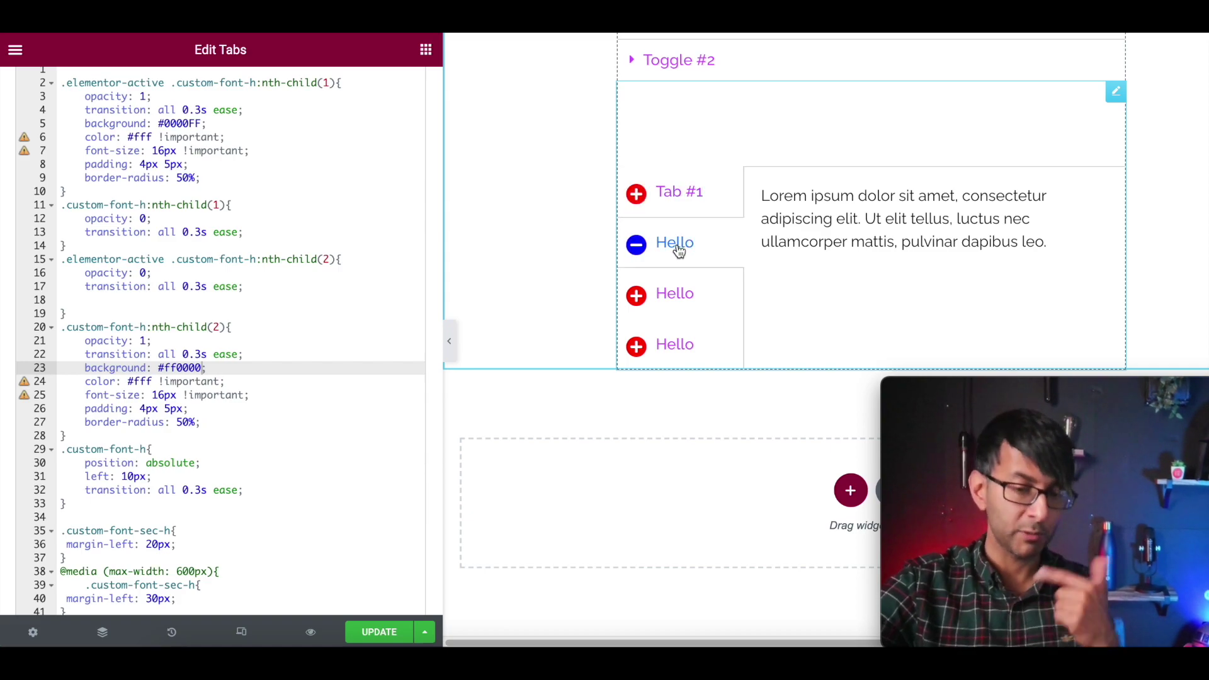
pyautogui.click(246, 463)
pyautogui.scroll(-3, 247, 464)
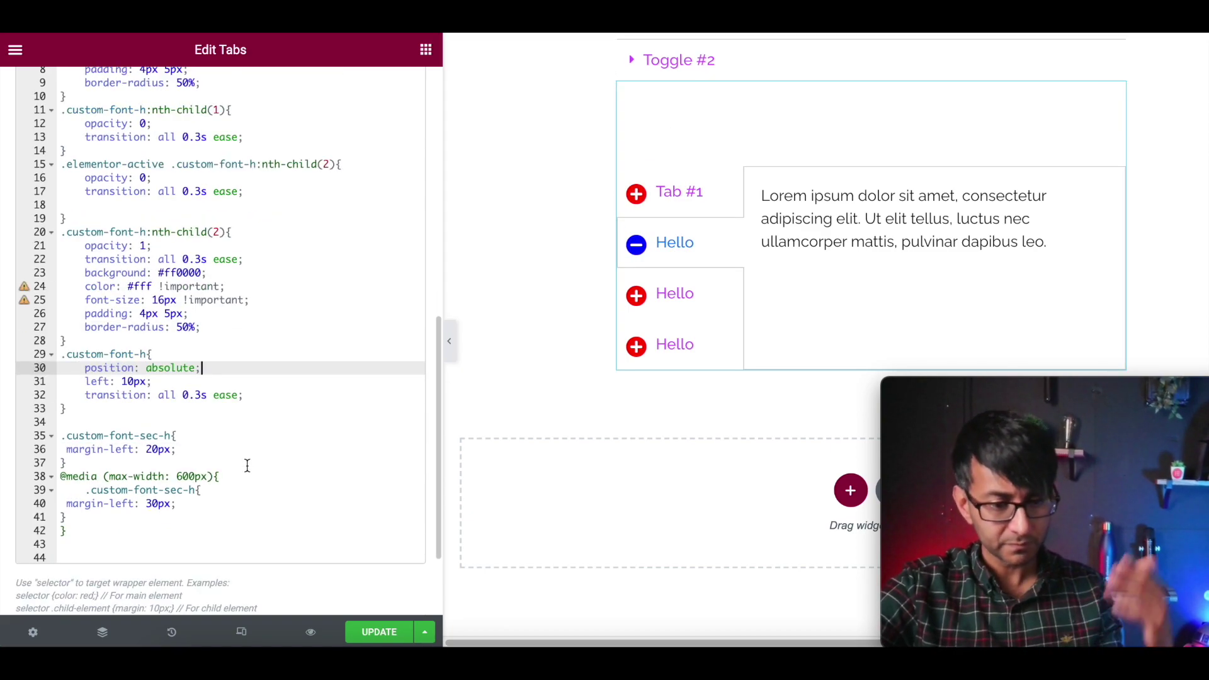
pyautogui.click(682, 195)
pyautogui.click(681, 241)
pyautogui.click(683, 291)
pyautogui.scroll(3, 686, 294)
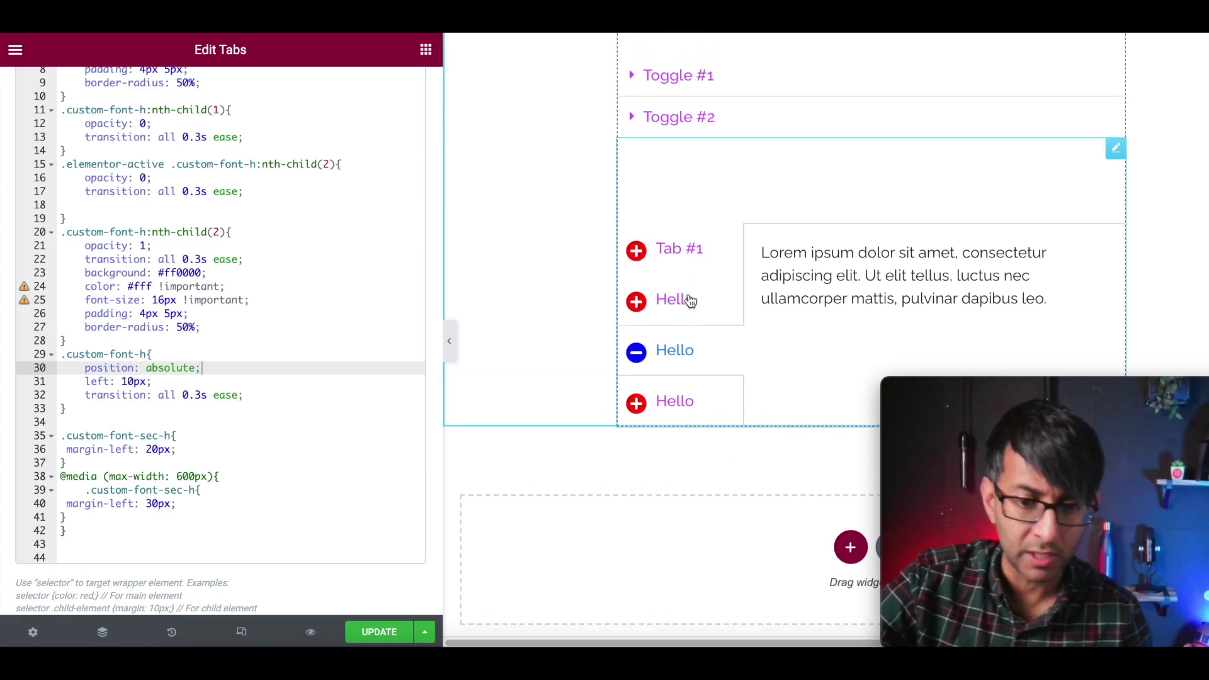
# Collapse the editor panel and review Tab #1's blue minus beside the red plus icons.
pyautogui.click(449, 341)
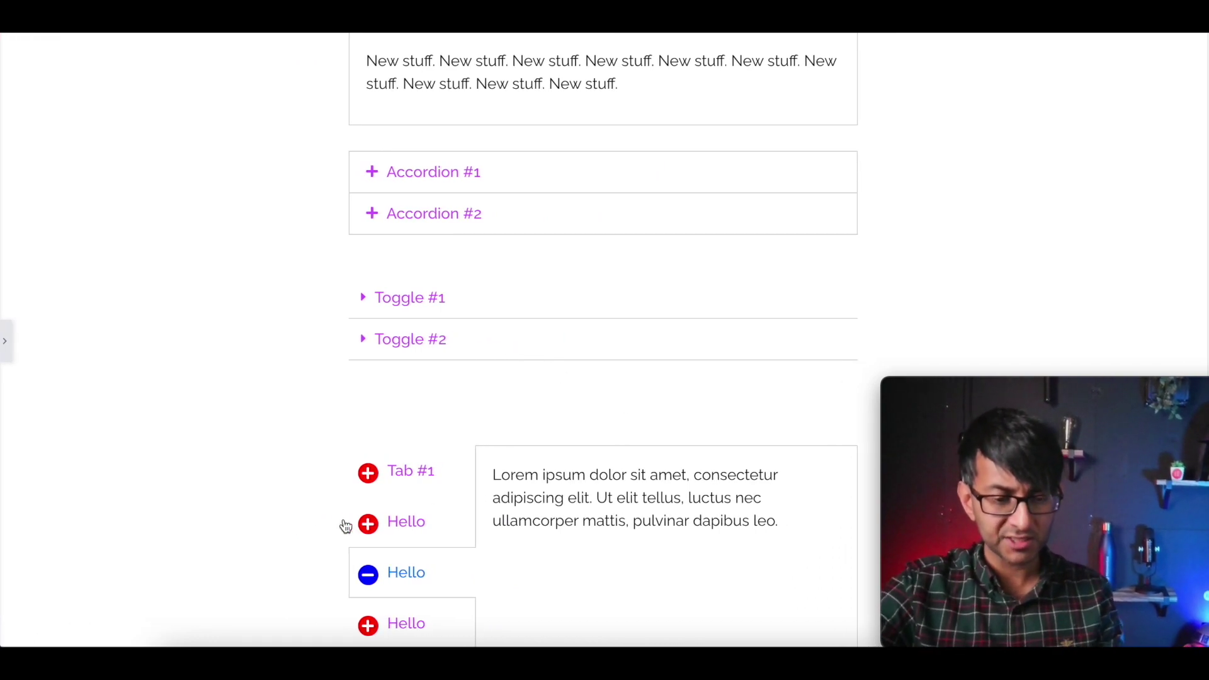
pyautogui.click(391, 492)
pyautogui.scroll(1, 465, 464)
pyautogui.scroll(3, 465, 464)
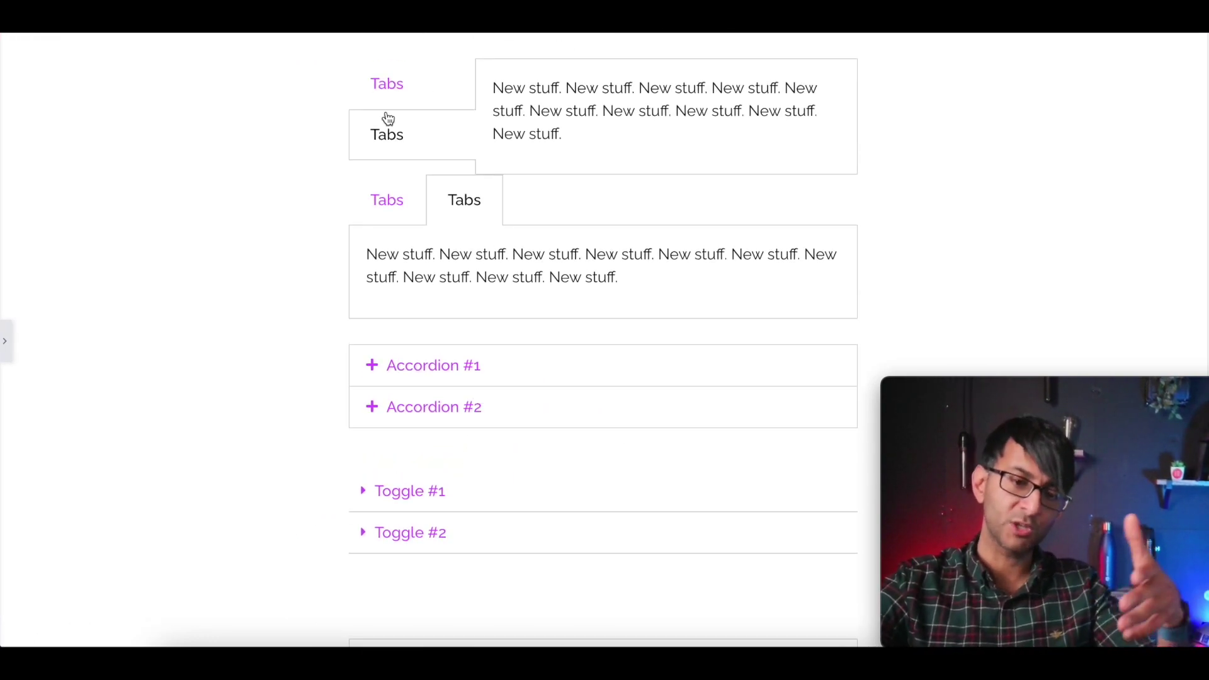
pyautogui.scroll(-3, 441, 252)
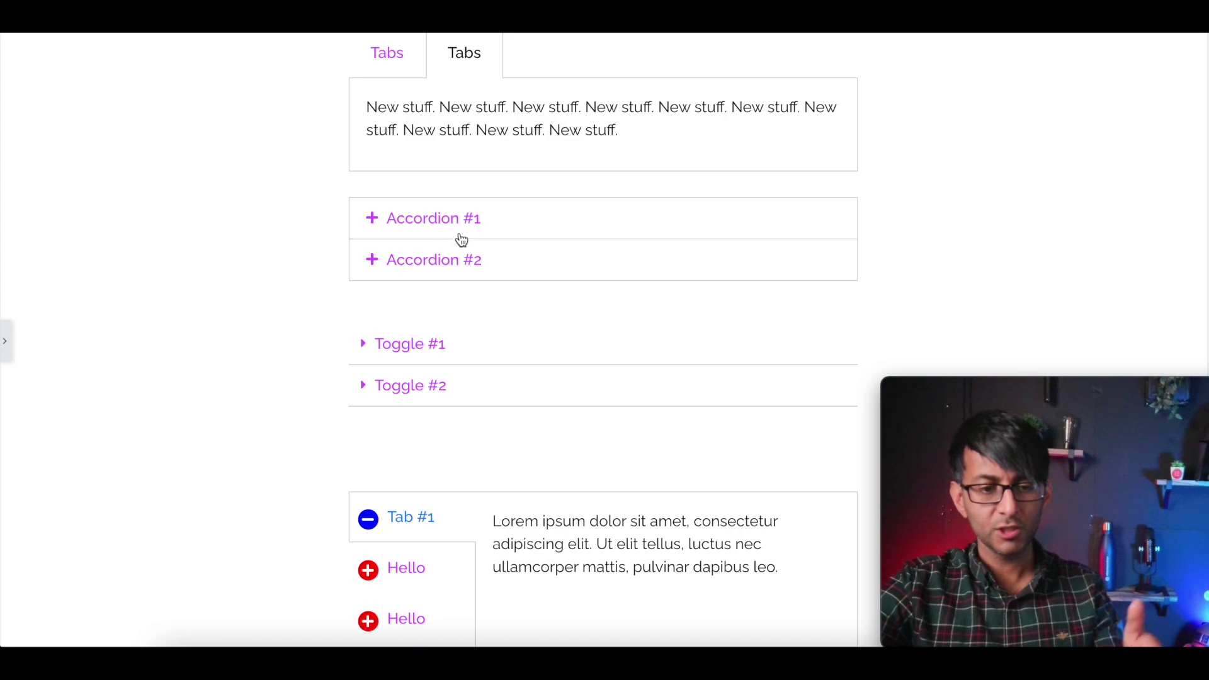
pyautogui.scroll(-1, 473, 334)
pyautogui.scroll(1, 434, 472)
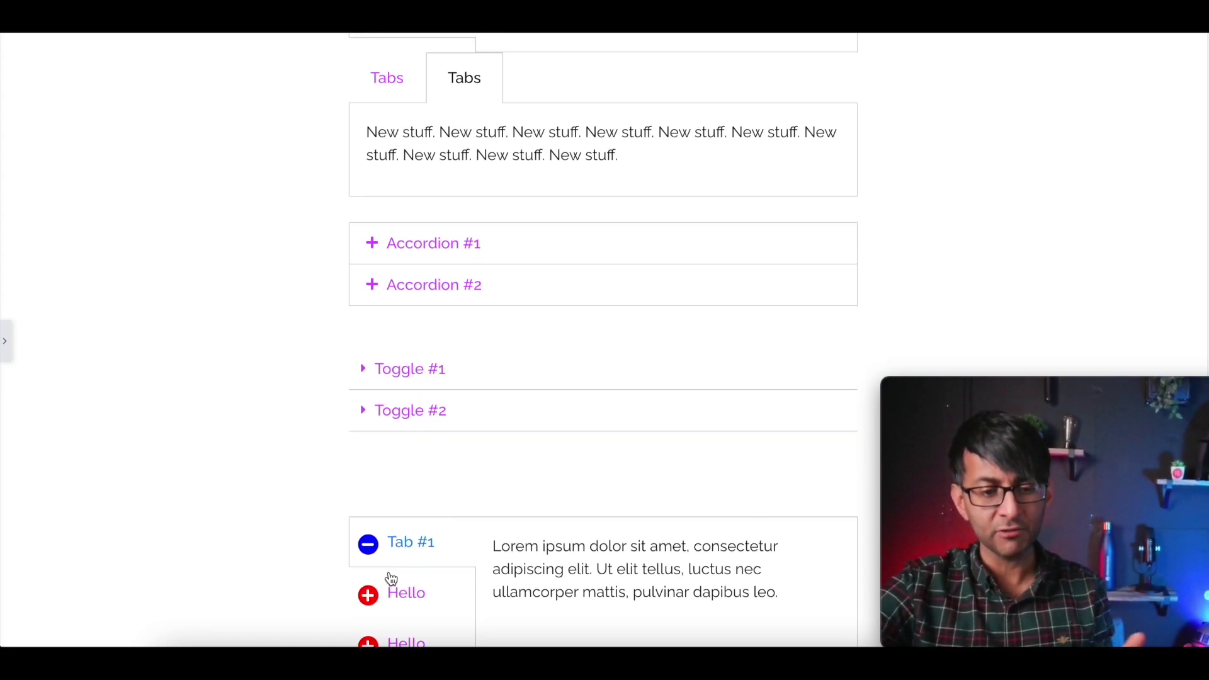
pyautogui.scroll(-2, 397, 560)
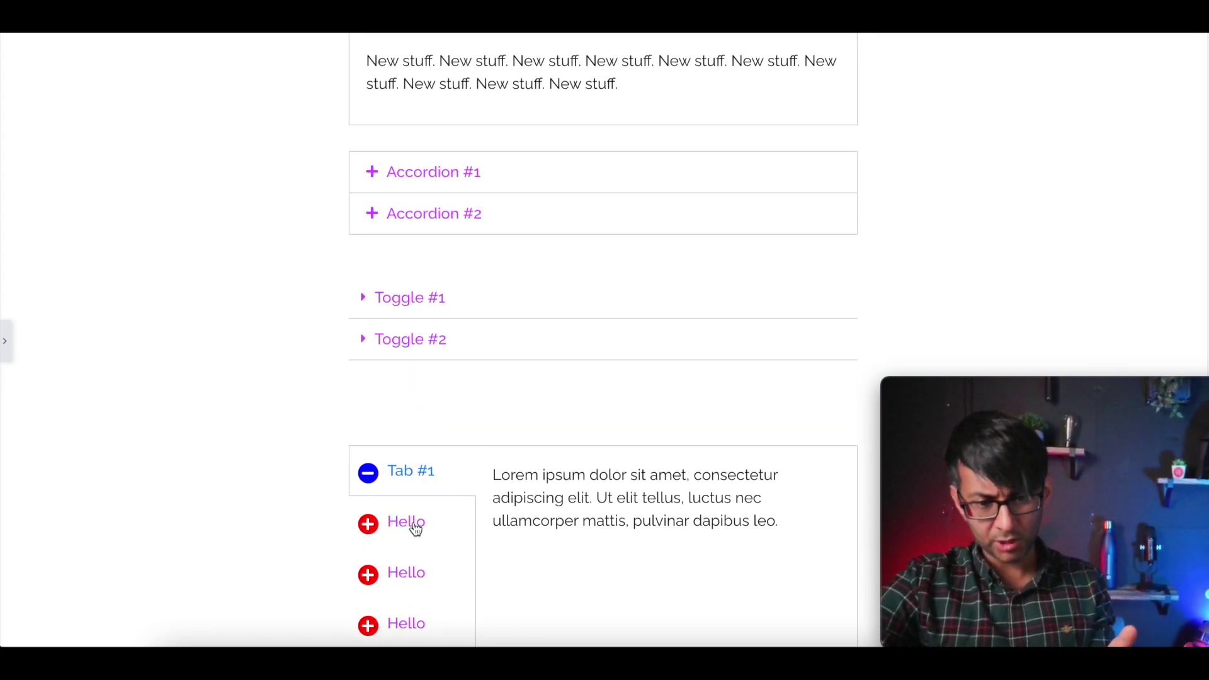